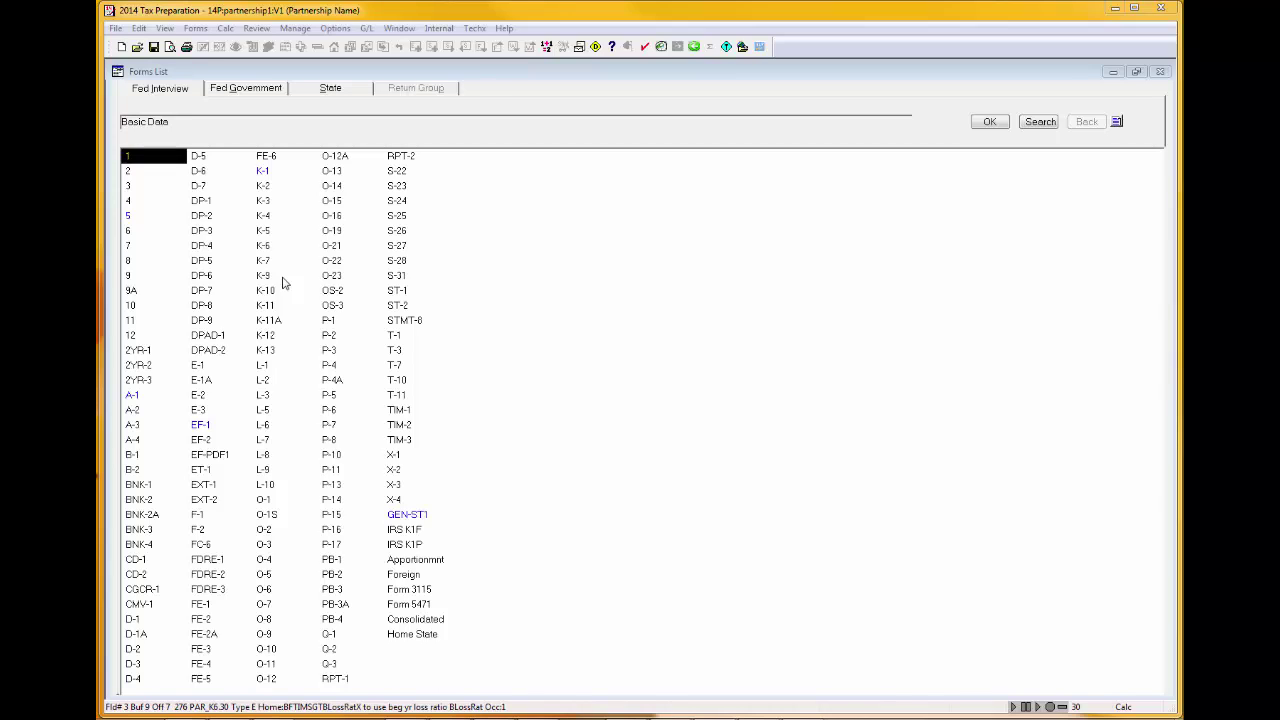
# Open interview form K-1 and review the partners' names, addresses and profit, loss and capital percentages, including partner 4's blank percentage fields.
pyautogui.doubleClick(258, 171)
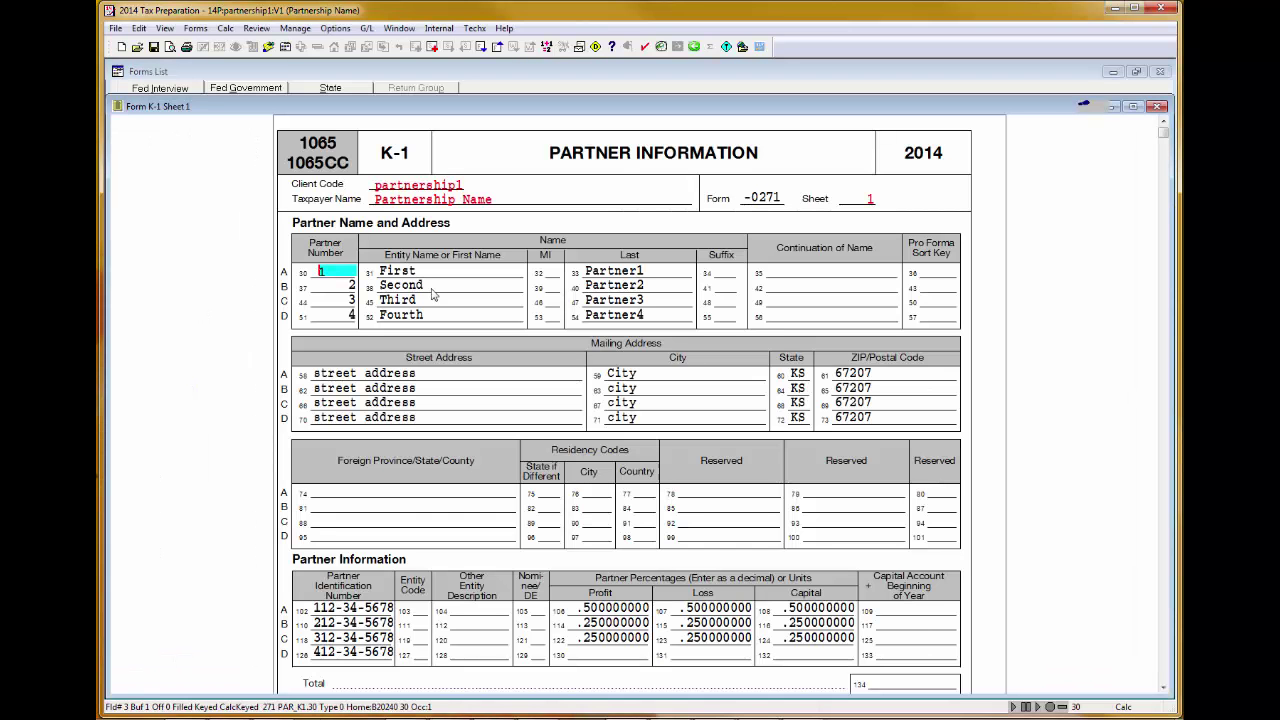
pyautogui.click(441, 316)
pyautogui.click(481, 419)
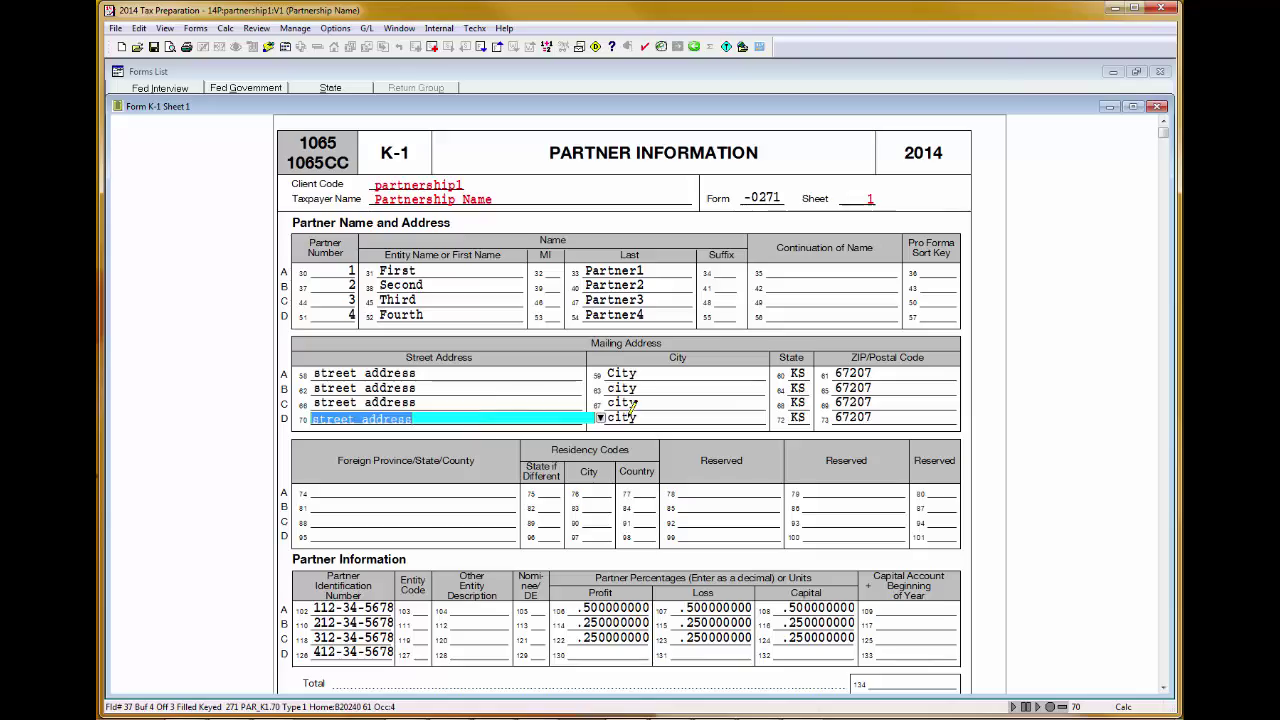
pyautogui.press('Tab')
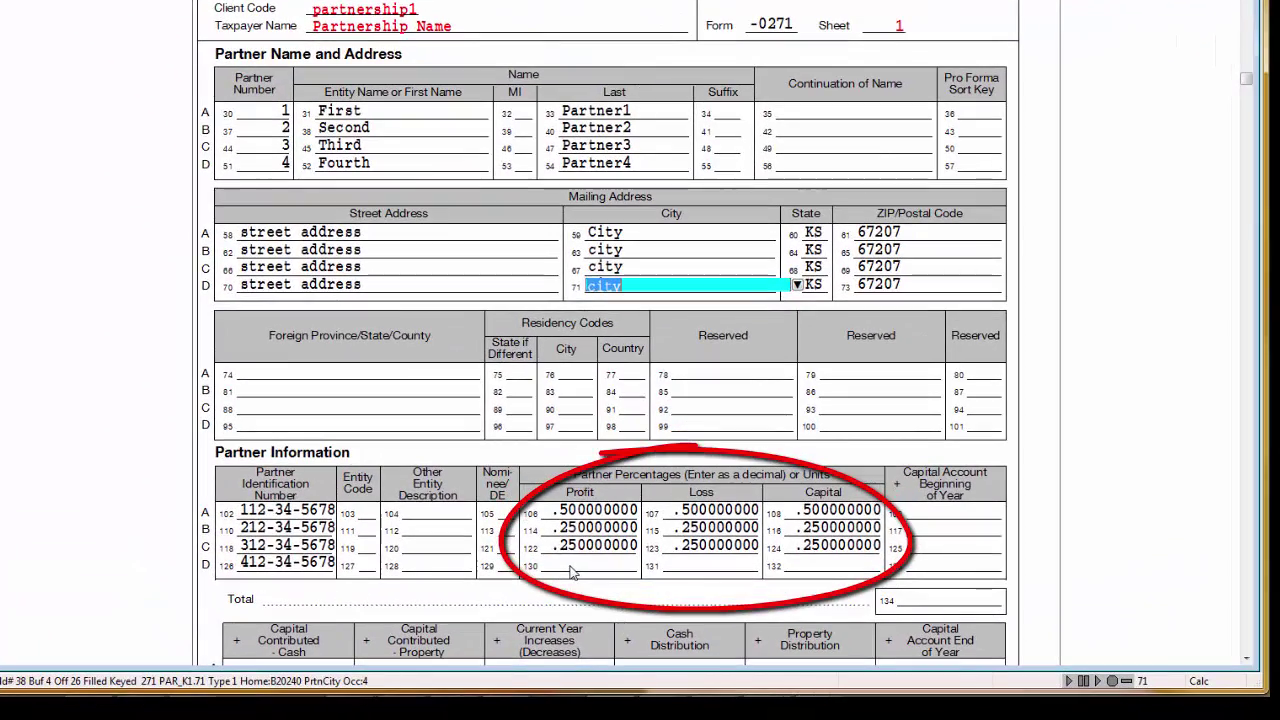
pyautogui.click(573, 566)
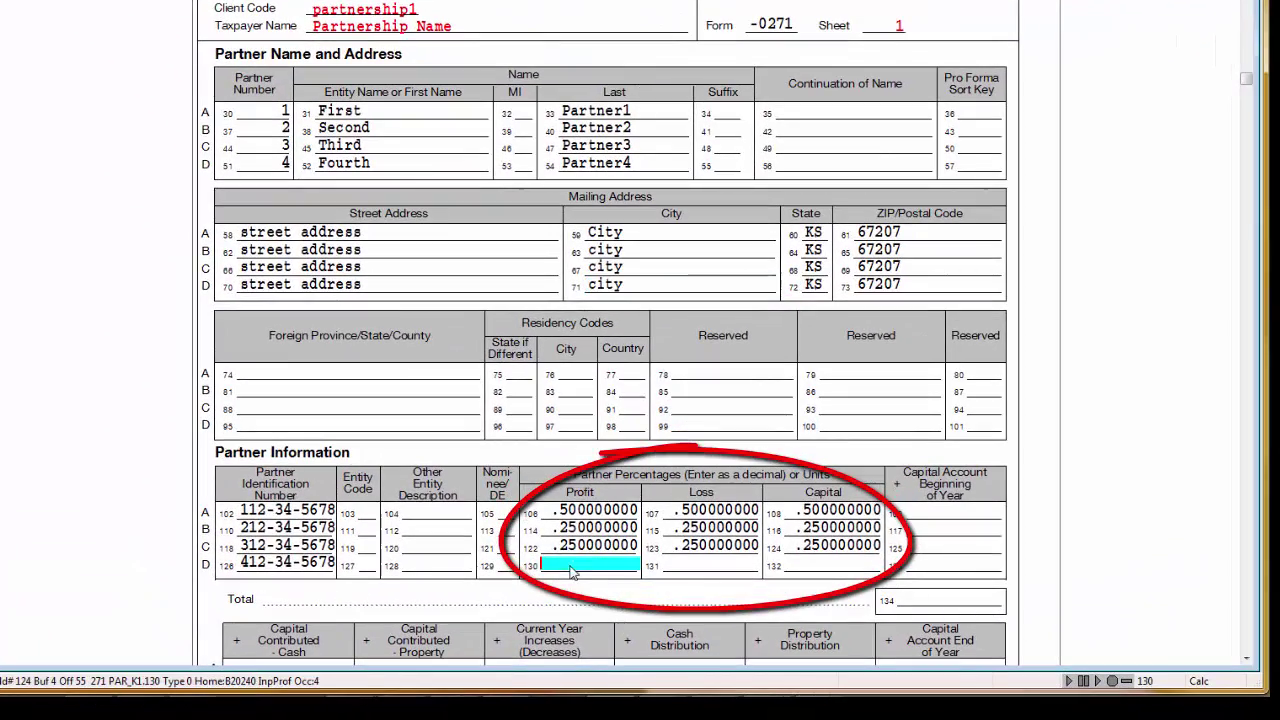
pyautogui.click(708, 566)
pyautogui.click(857, 566)
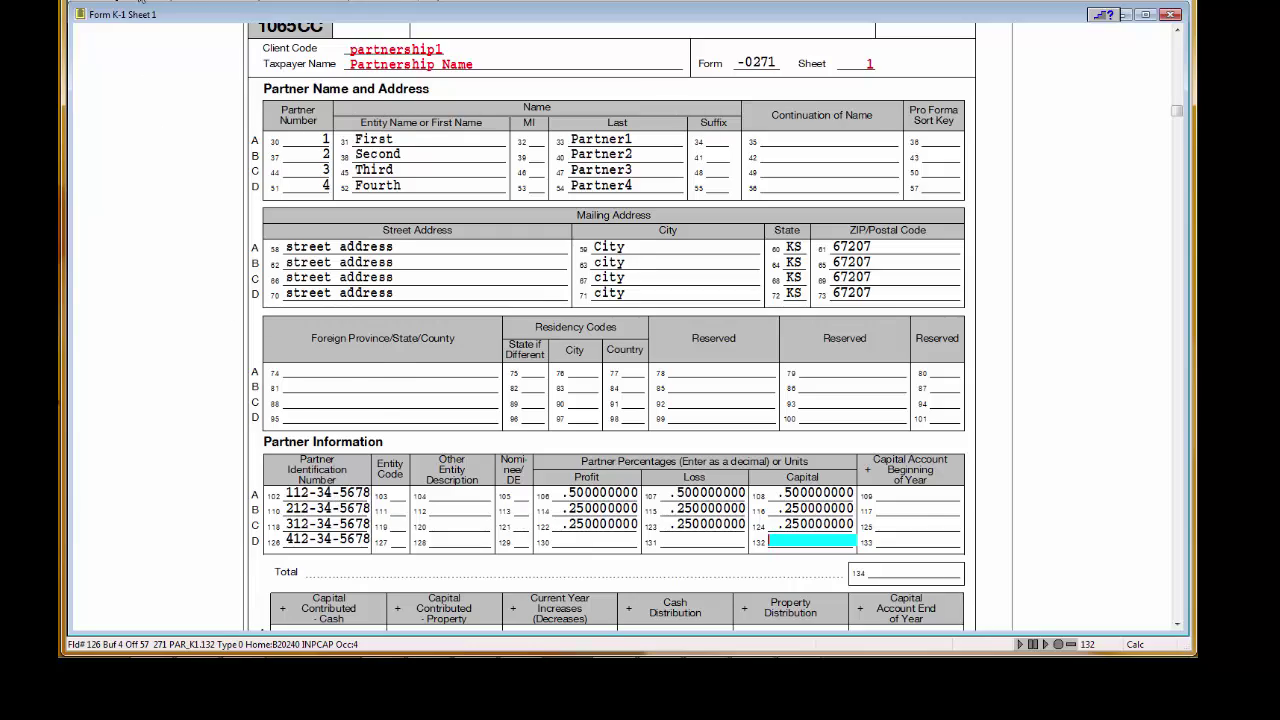
# Open interview form K-6 and enter 01/01/2014 as Date 1 under Time Period Changes.
pyautogui.press('F6')
pyautogui.press('Return')
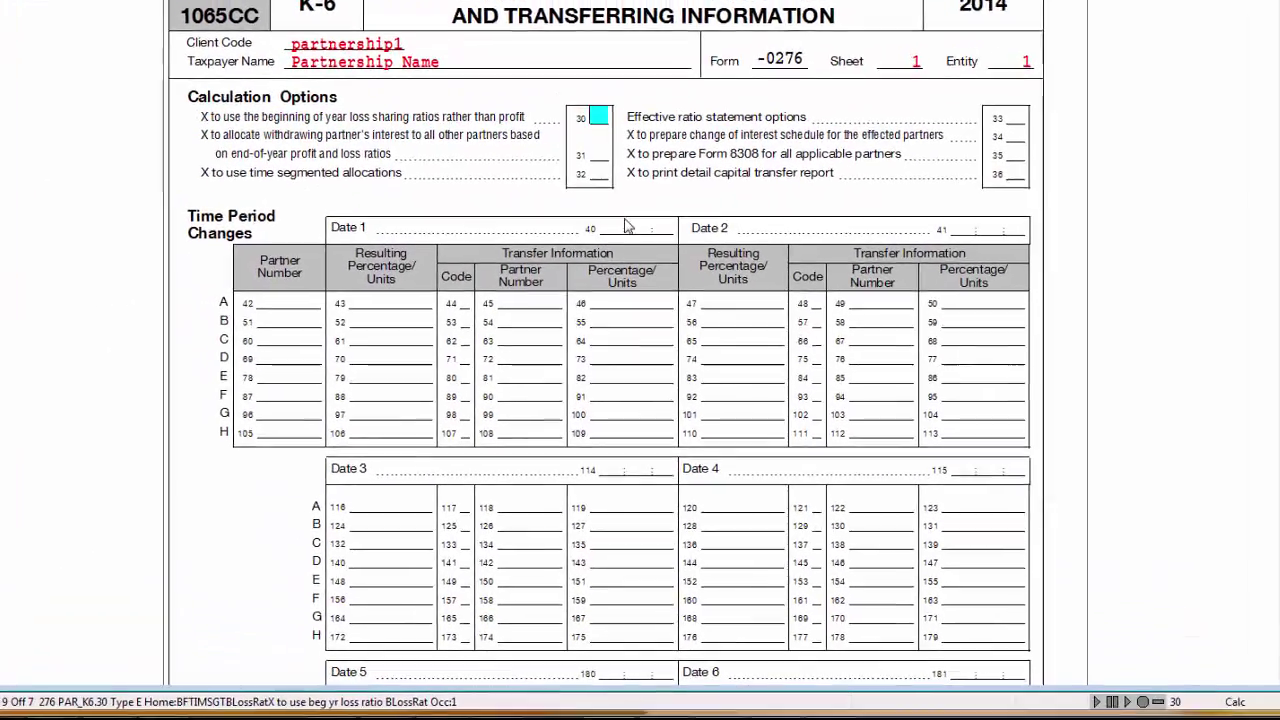
pyautogui.click(640, 245)
pyautogui.write('010')
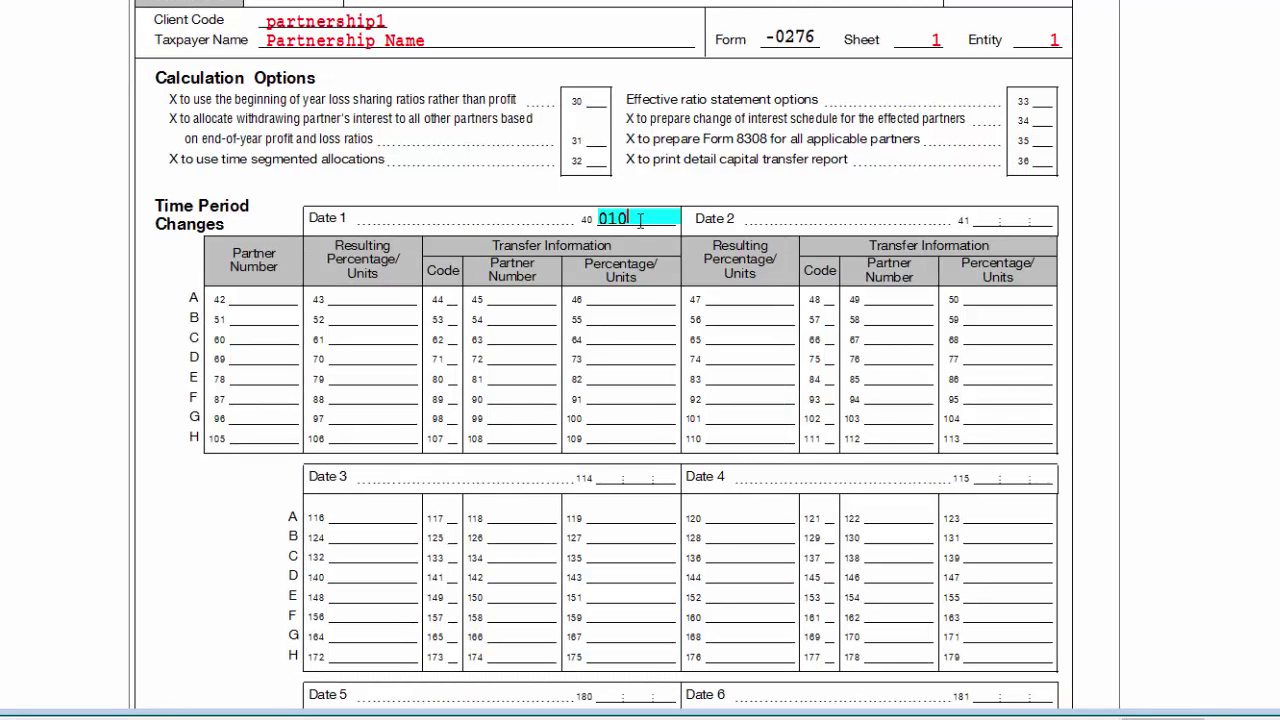
pyautogui.write('12014')
pyautogui.press('Return')
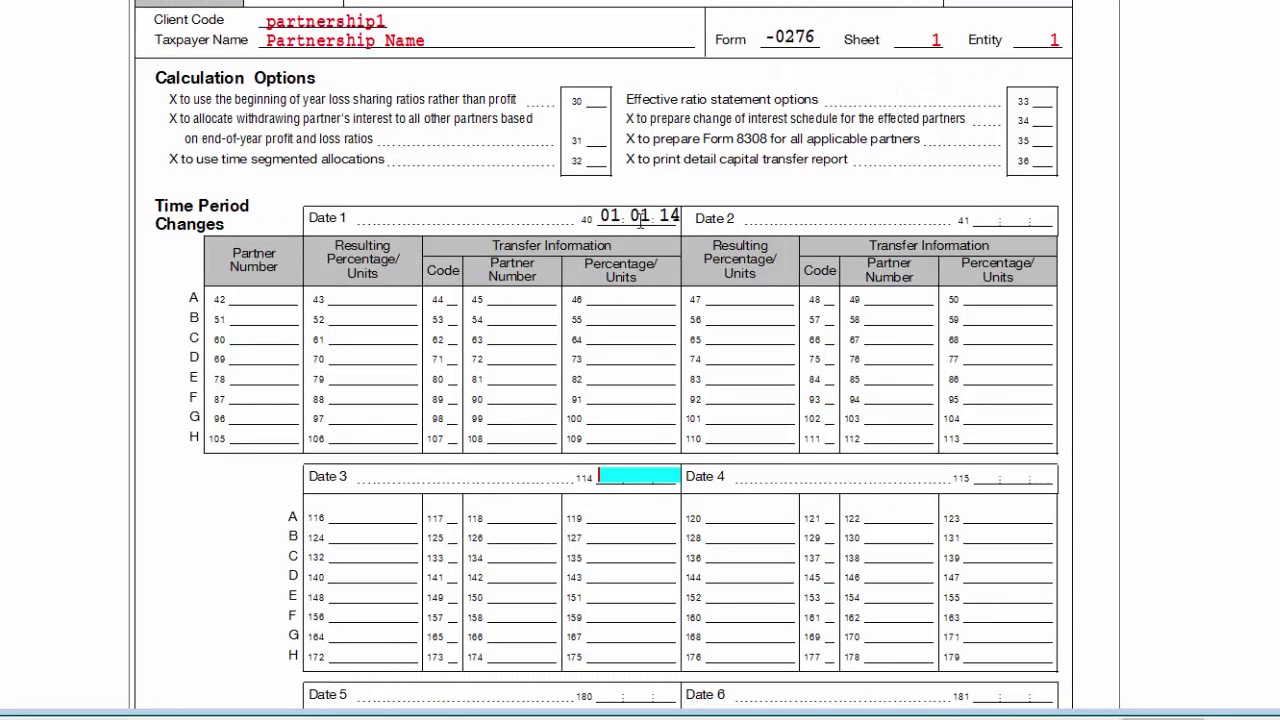
# On row A of the K-6 time period changes, enter partner number 1 with a resulting percentage of .25.
pyautogui.click(257, 297)
pyautogui.write('1')
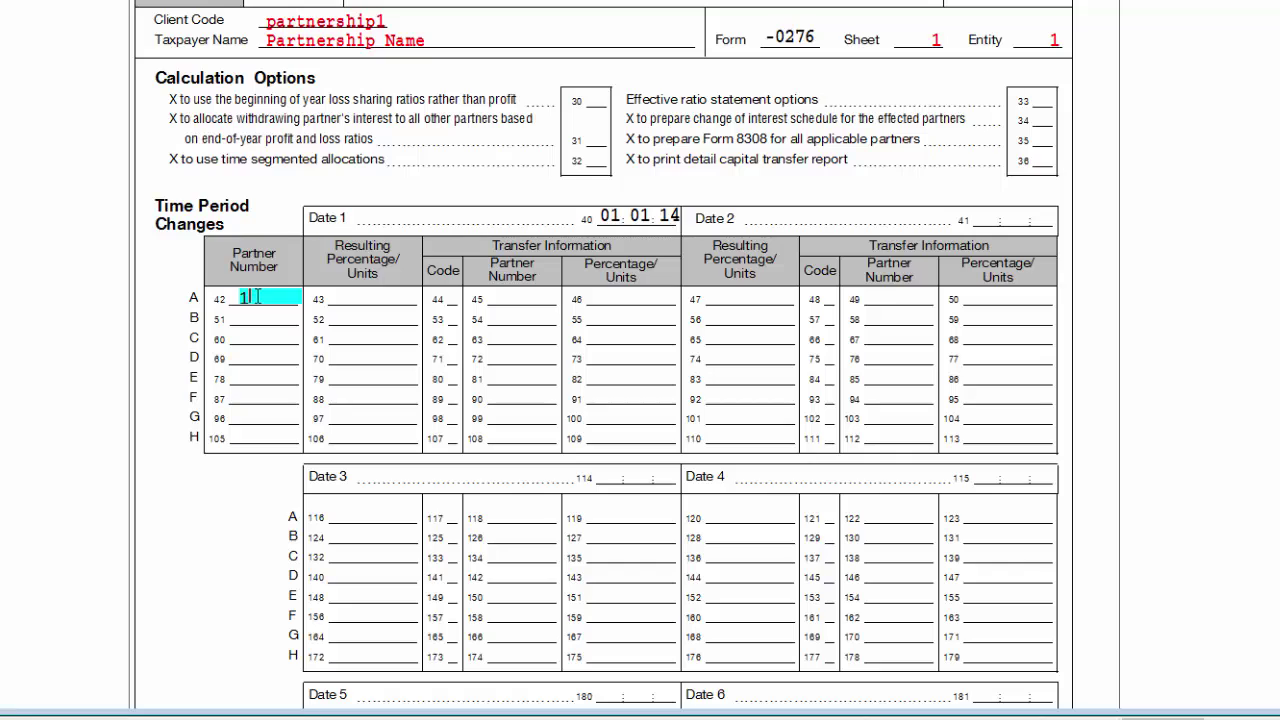
pyautogui.press('Return')
pyautogui.write('25')
pyautogui.press('Return')
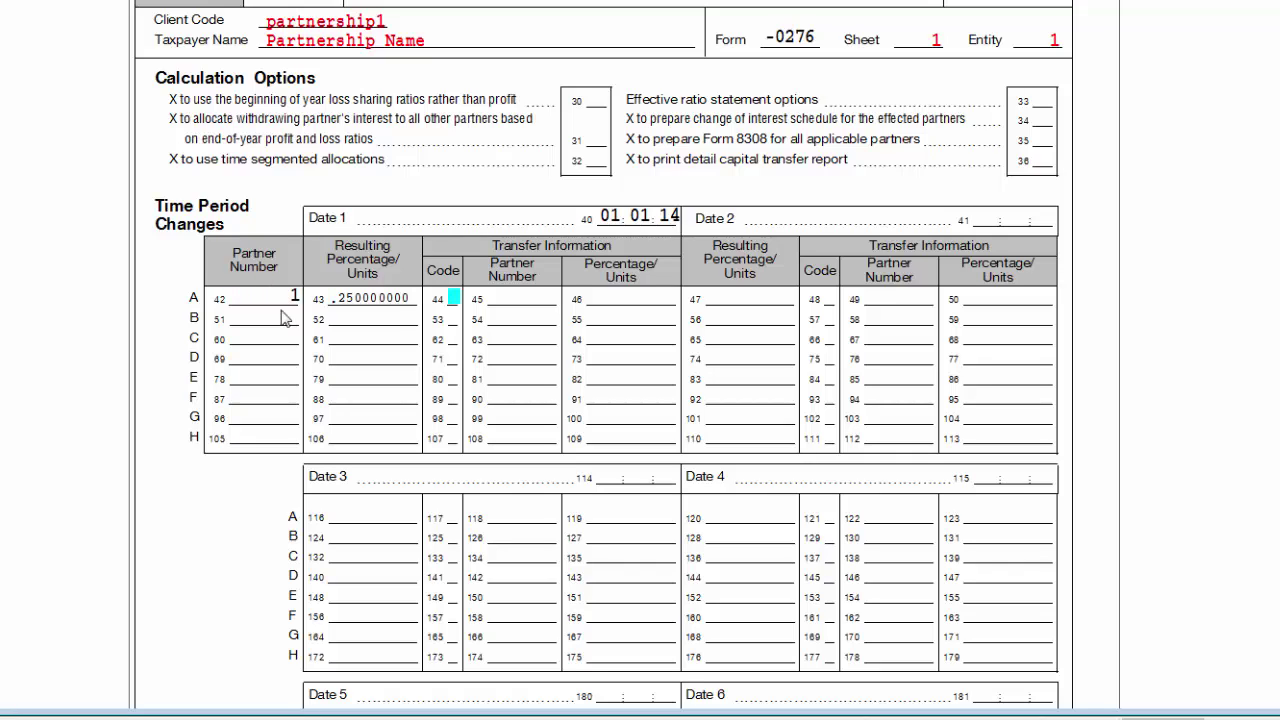
# On row B of the K-6 time period changes, enter partner number 4 with a resulting percentage of .25.
pyautogui.click(265, 321)
pyautogui.write('4')
pyautogui.press('Return')
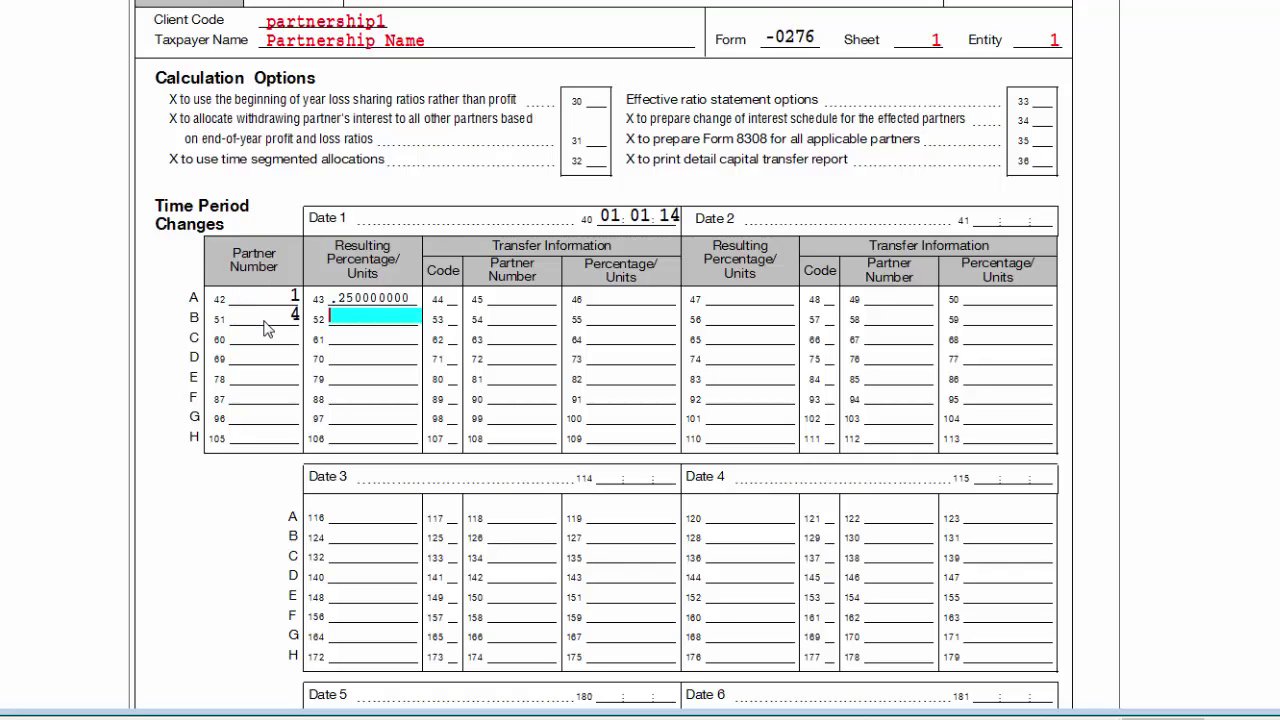
pyautogui.write('25')
pyautogui.press('Return')
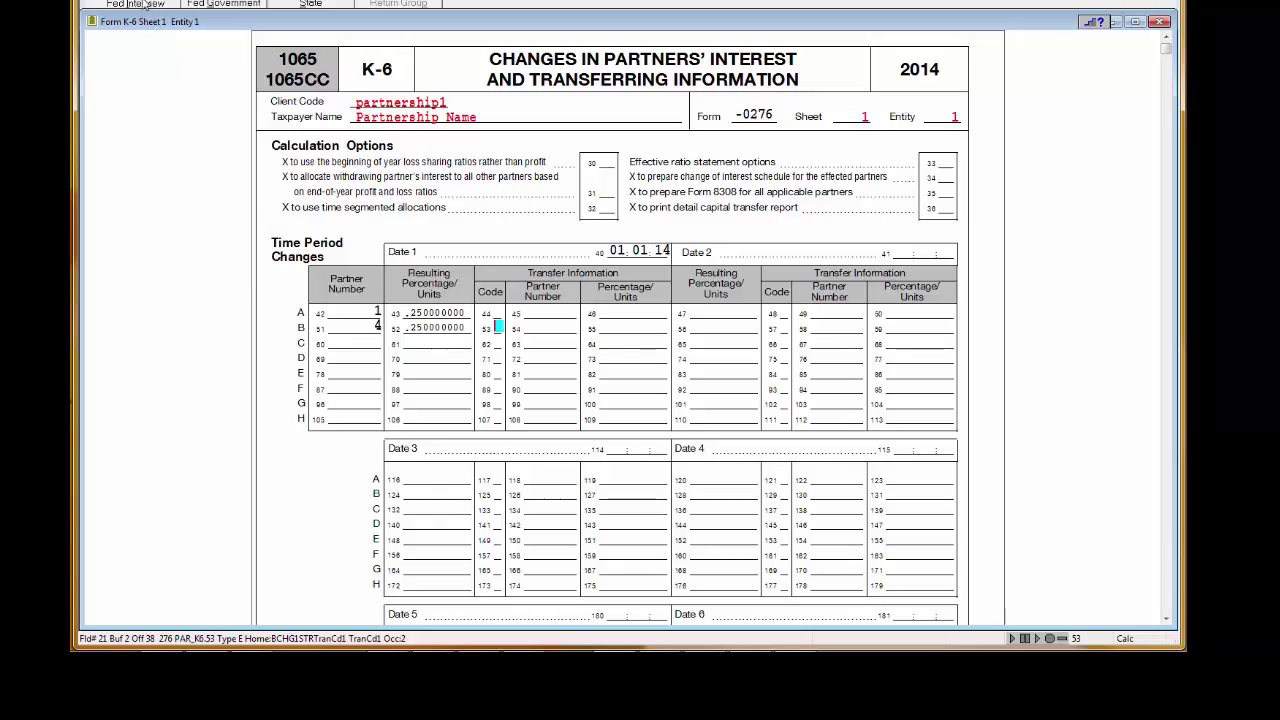
# Open interview form K-7 and enter partner 1 as transferring partner: transfer date 01/01/2014, code T, percentage .5.
pyautogui.click(146, 6)
pyautogui.doubleClick(262, 182)
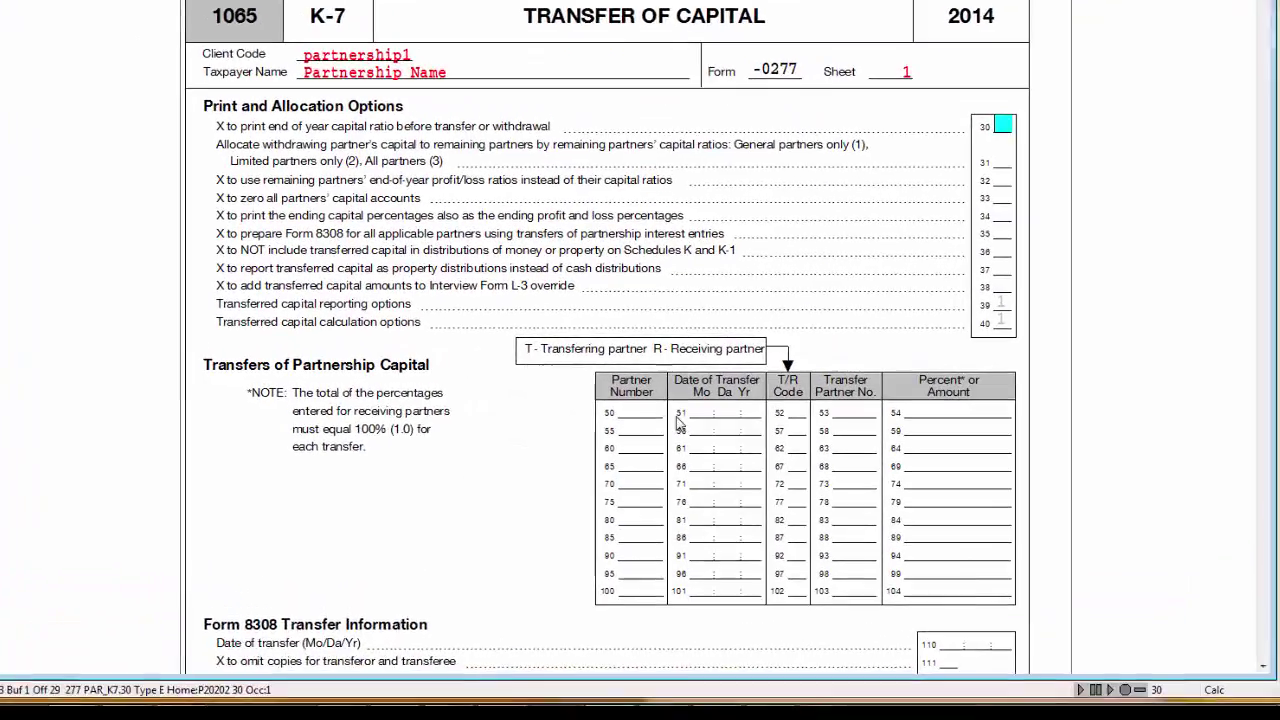
pyautogui.click(637, 421)
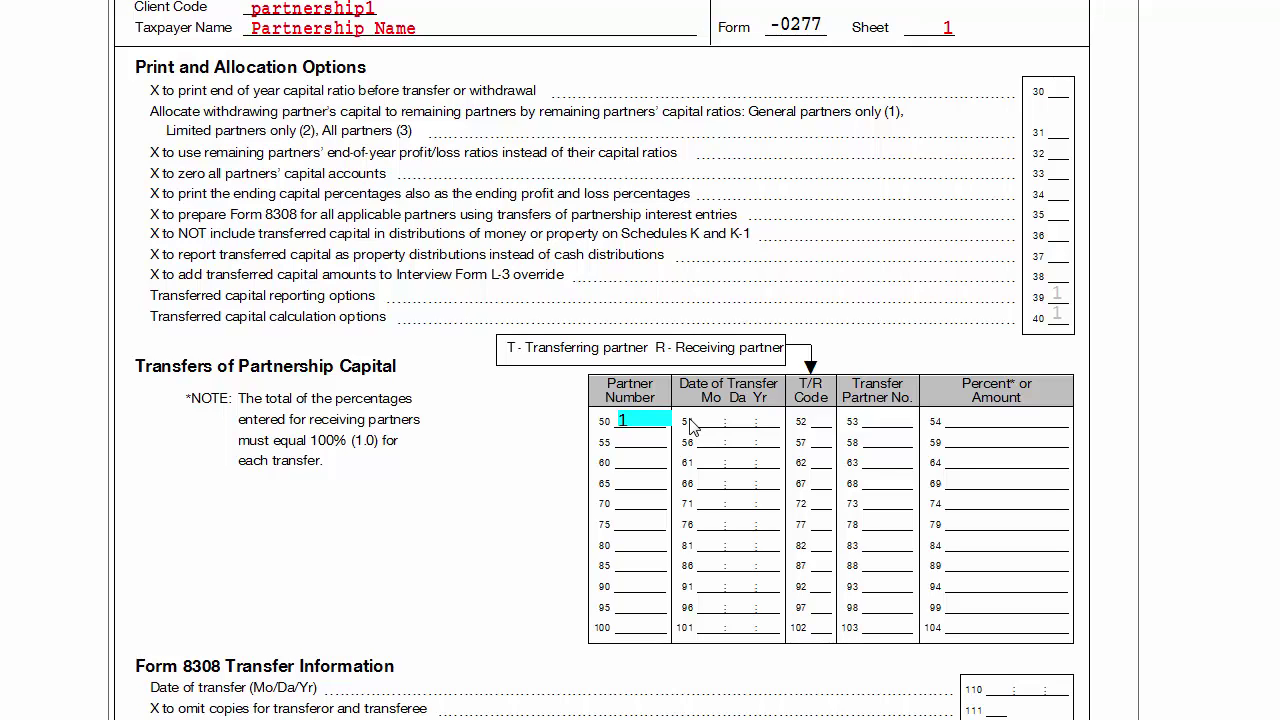
pyautogui.click(690, 421)
pyautogui.write('01012')
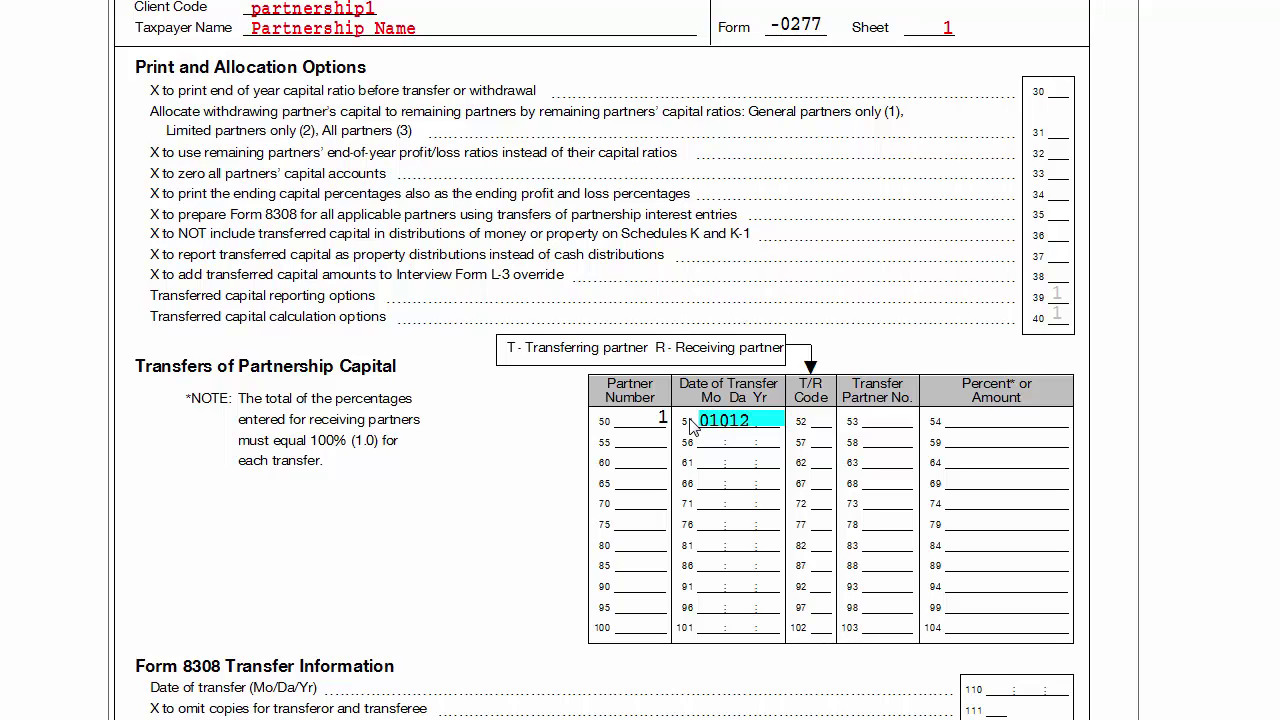
pyautogui.write('014')
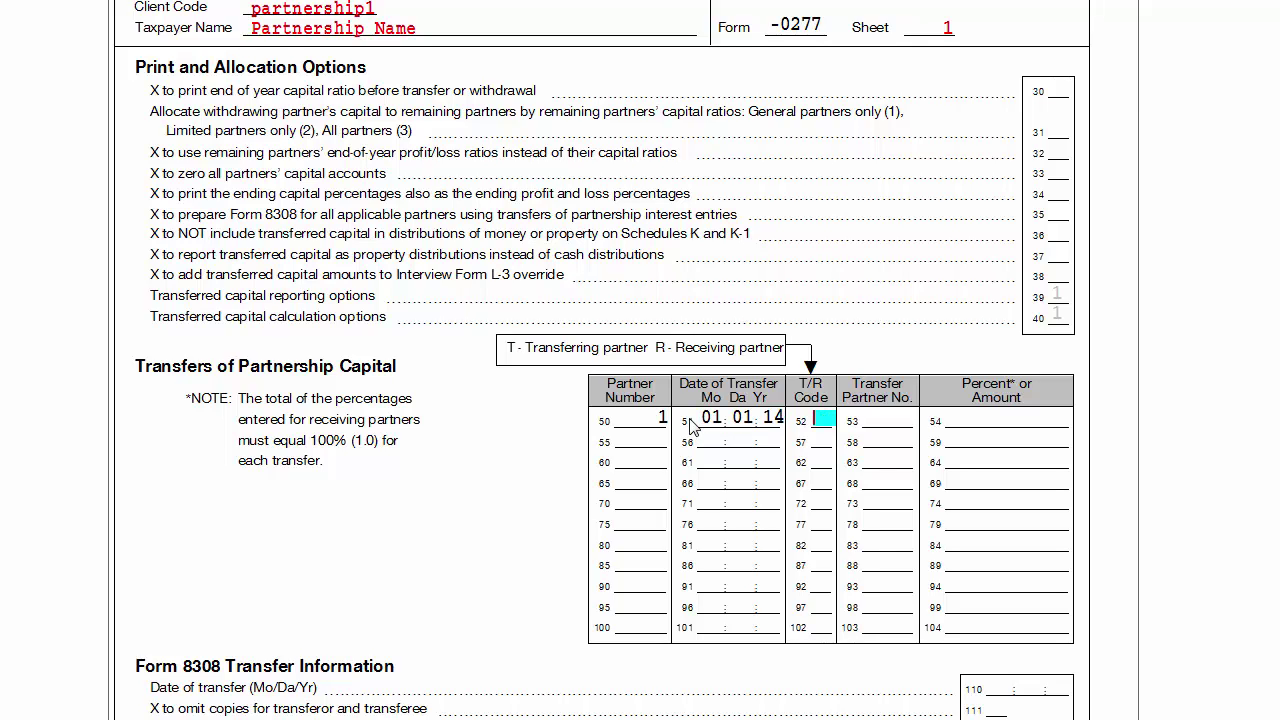
pyautogui.write('T')
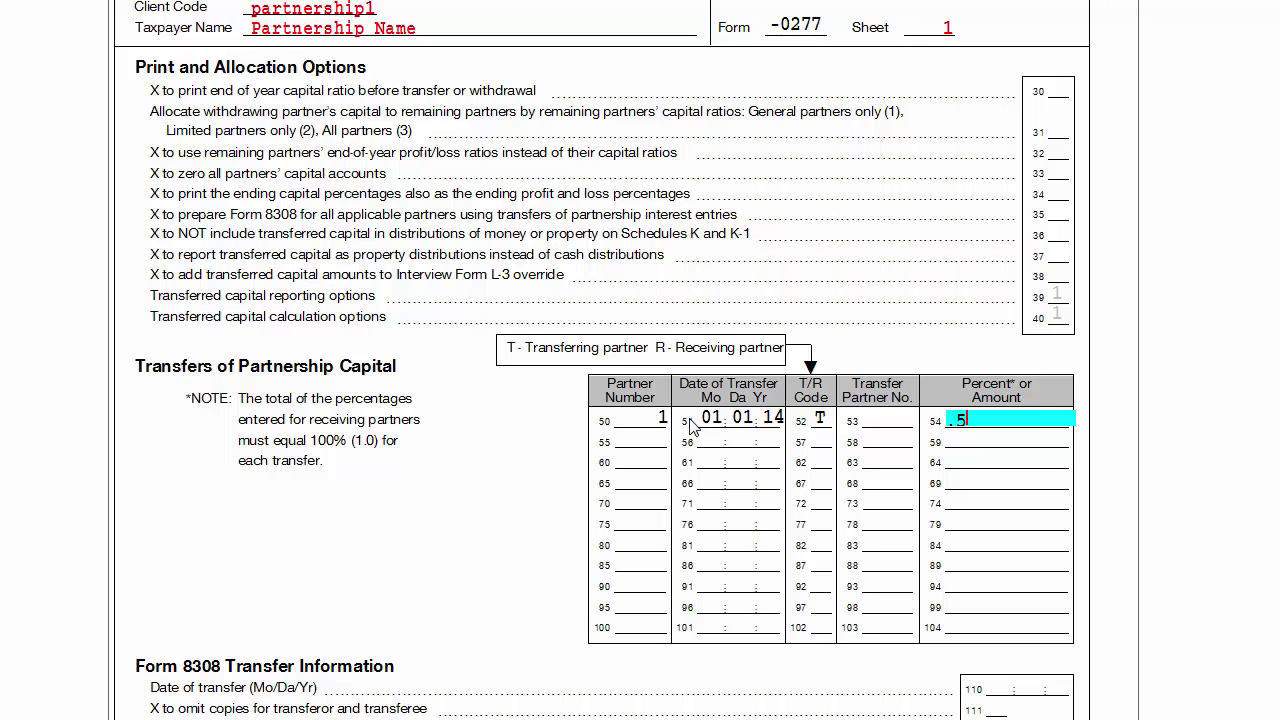
pyautogui.press('Return')
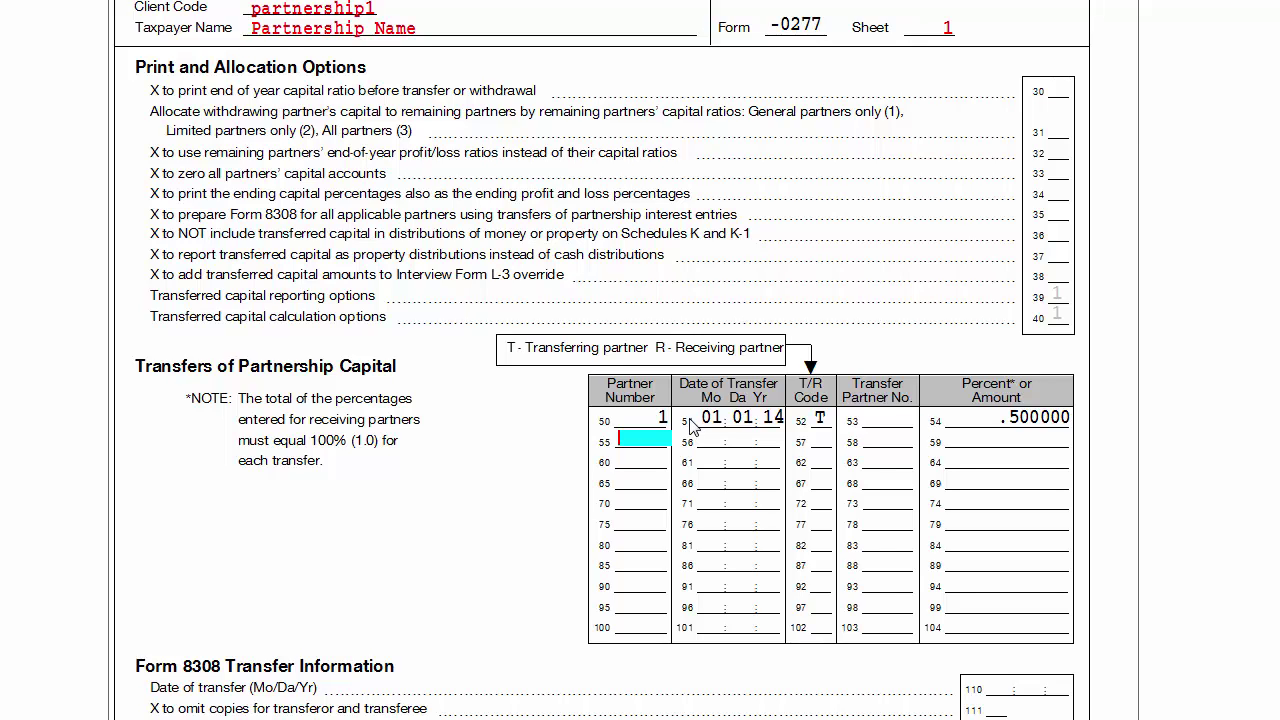
# On the second K-7 transfer row, enter partner 4 with date 01/01/2014, code R and transfer partner number 1.
pyautogui.press('Return')
pyautogui.write('0')
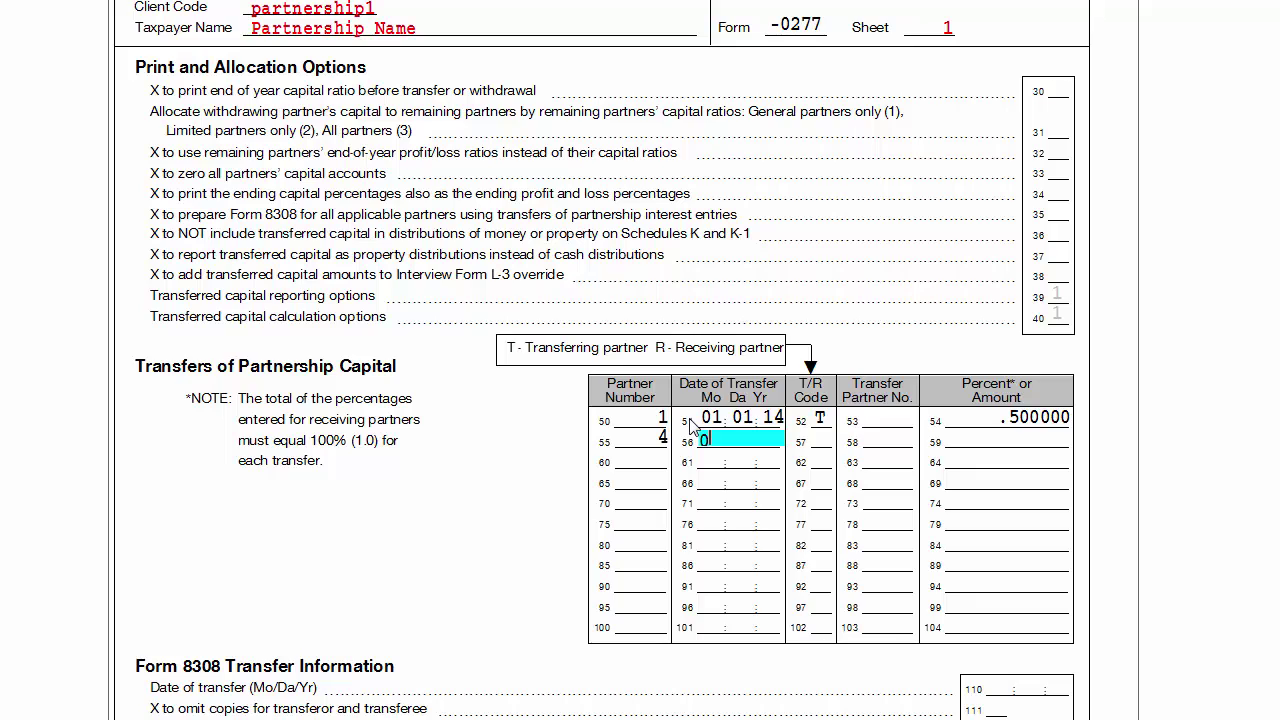
pyautogui.write('10120')
pyautogui.write('14')
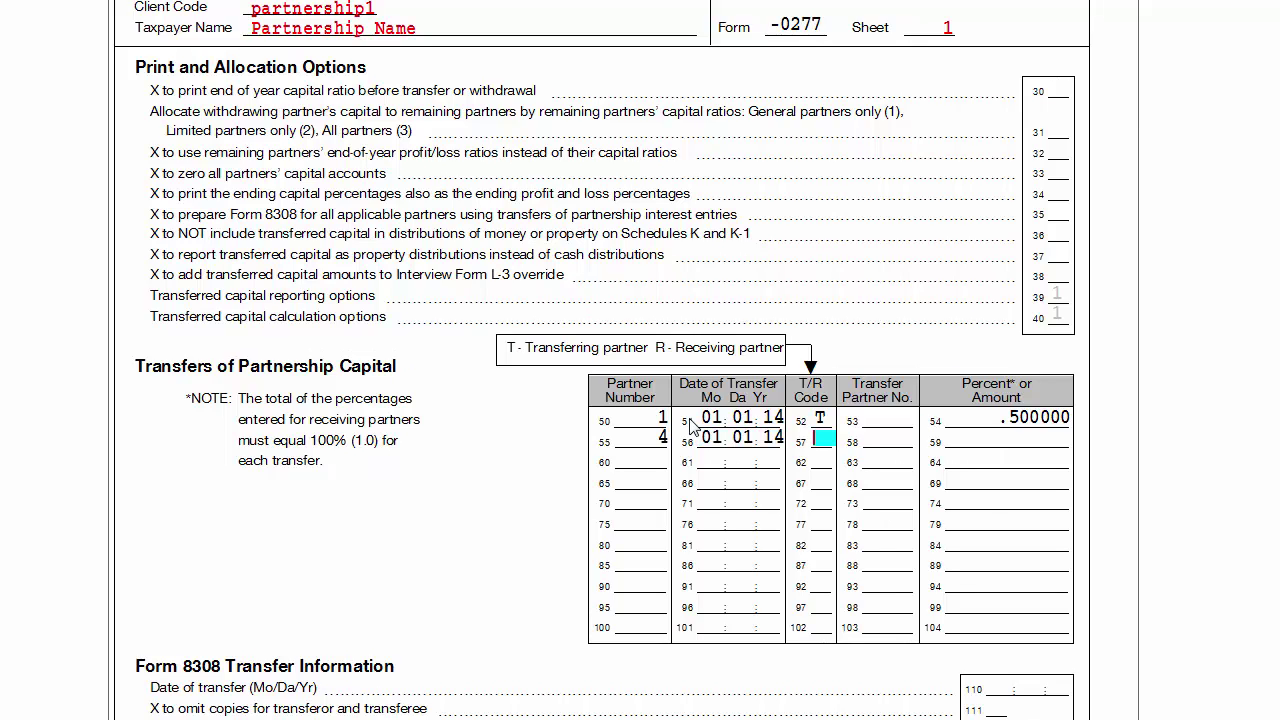
pyautogui.write('R')
pyautogui.press('Return')
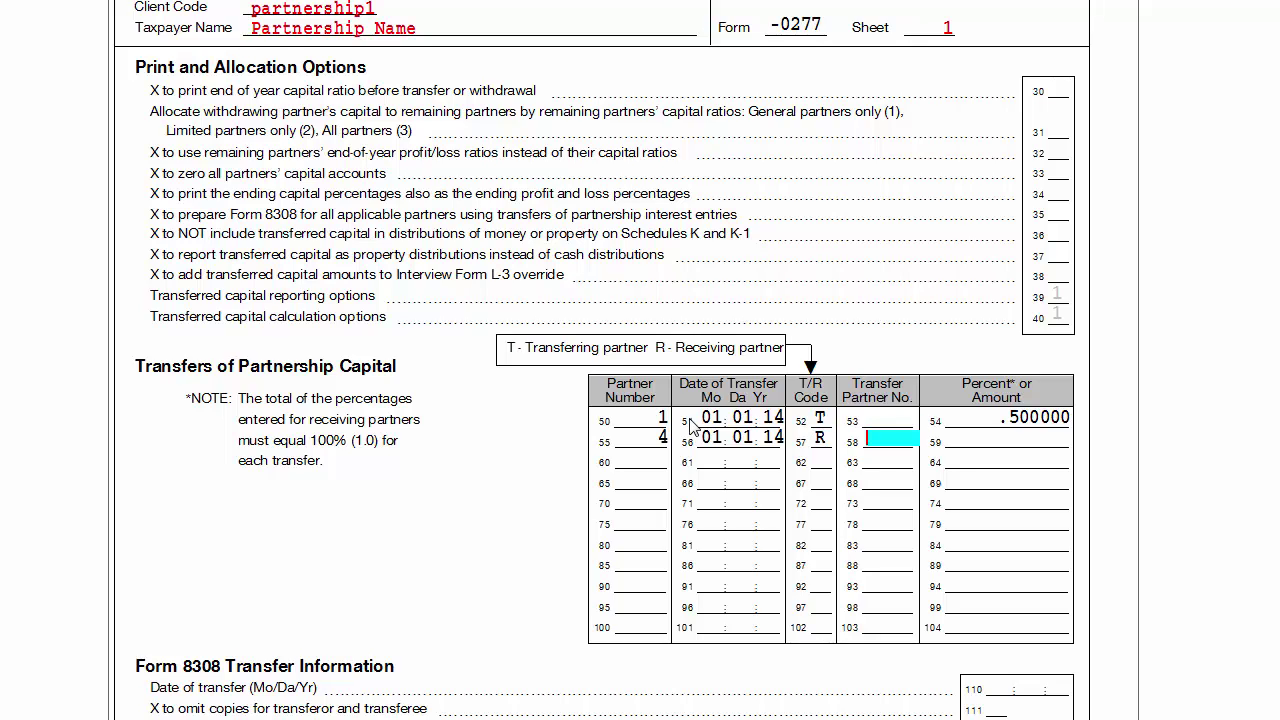
pyautogui.press('Return')
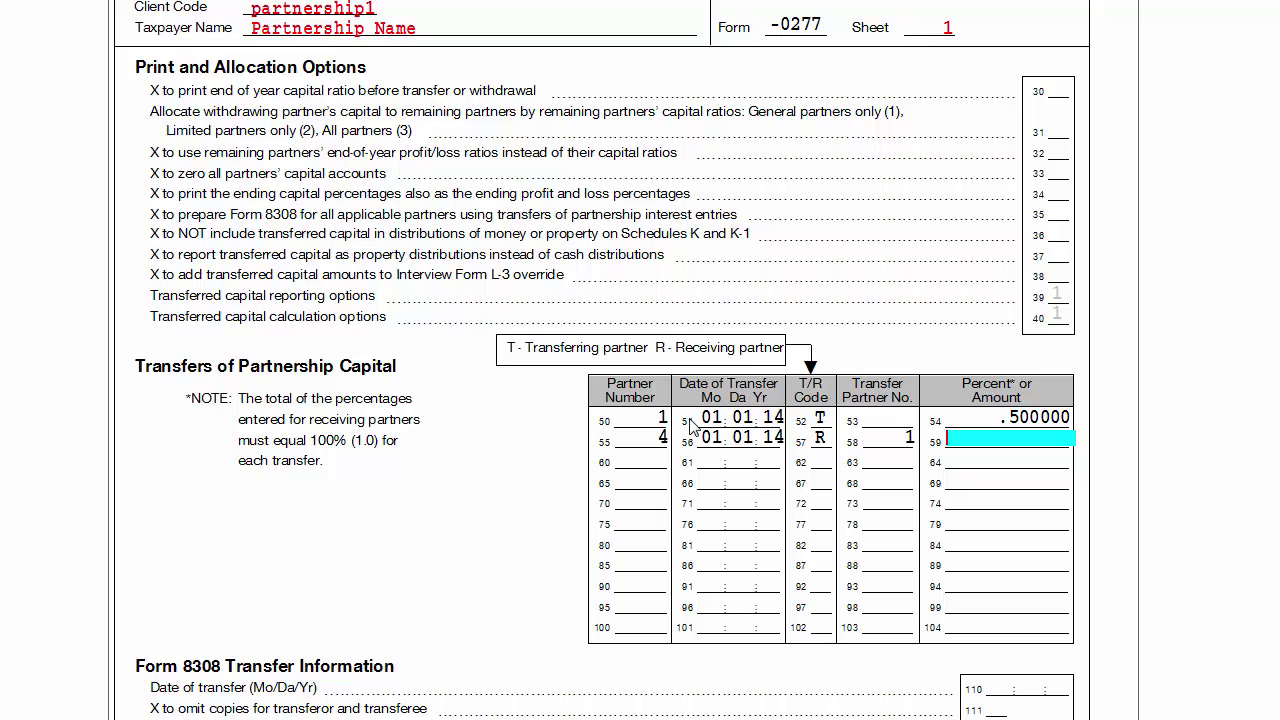
# Set the receiving partner's transfer percentage to 1.0 on the second K-7 row.
pyautogui.click(660, 418)
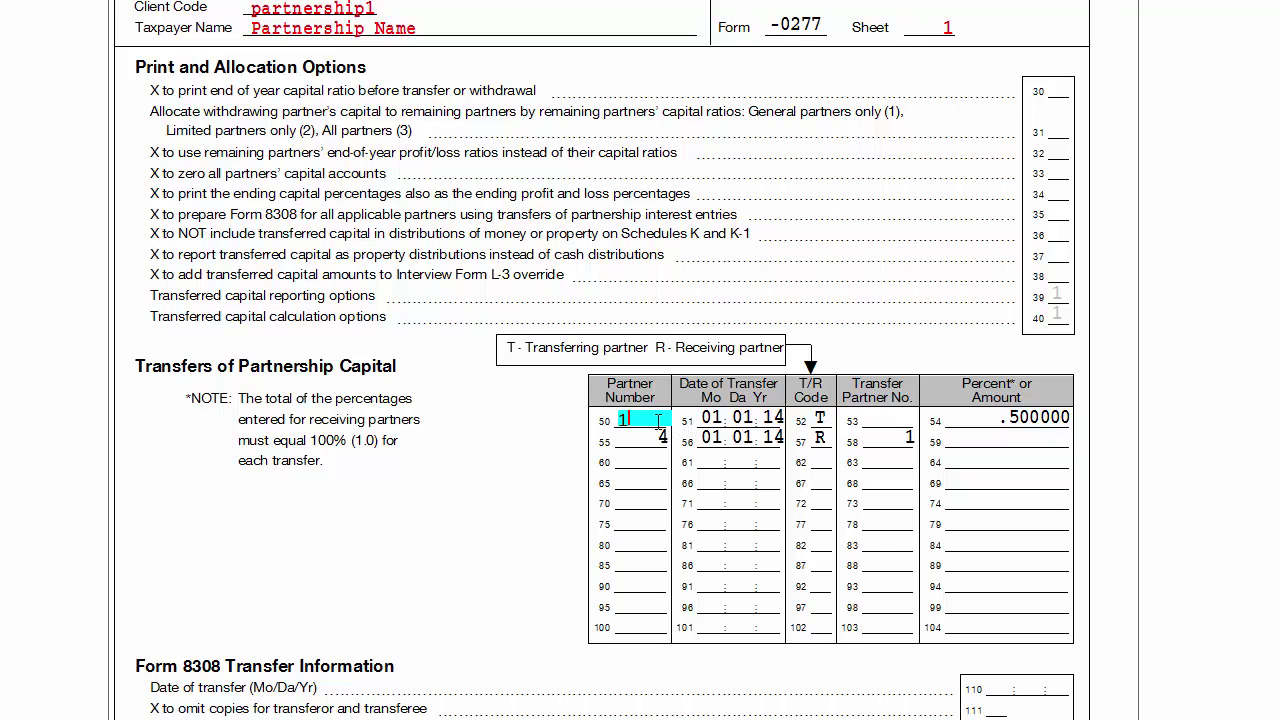
pyautogui.click(916, 442)
pyautogui.click(998, 441)
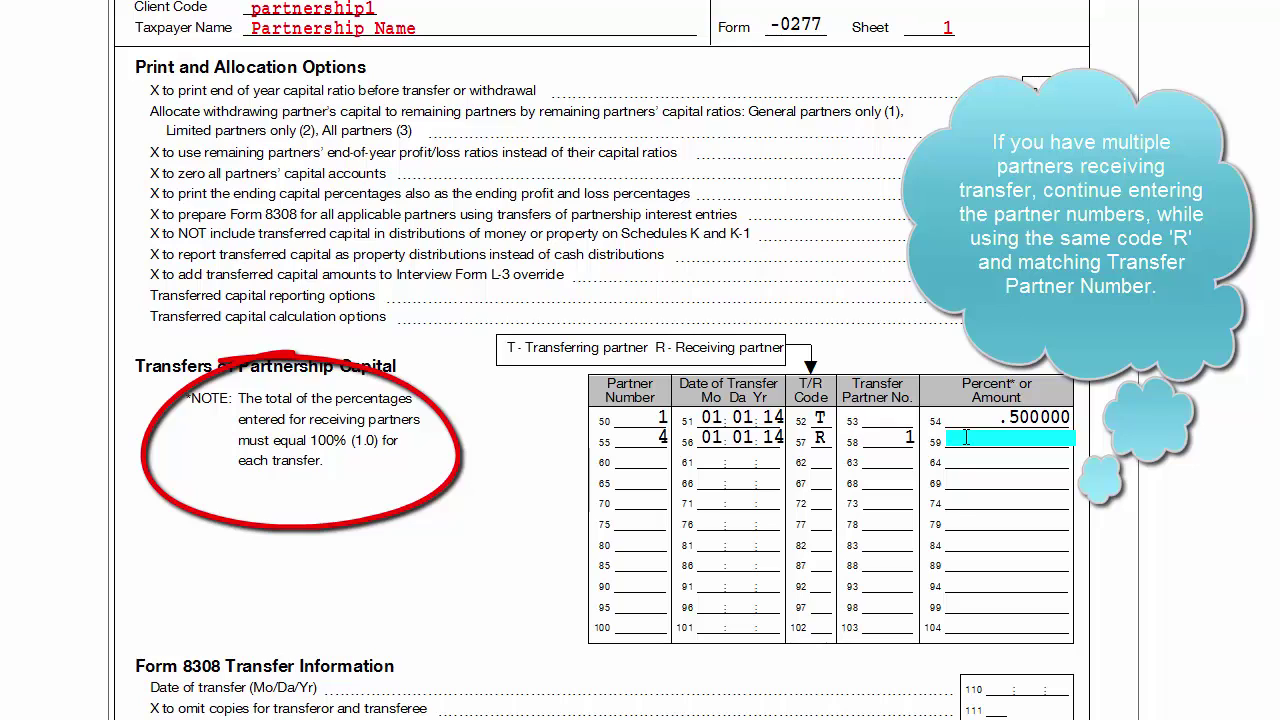
pyautogui.write('1.')
pyautogui.press('Tab')
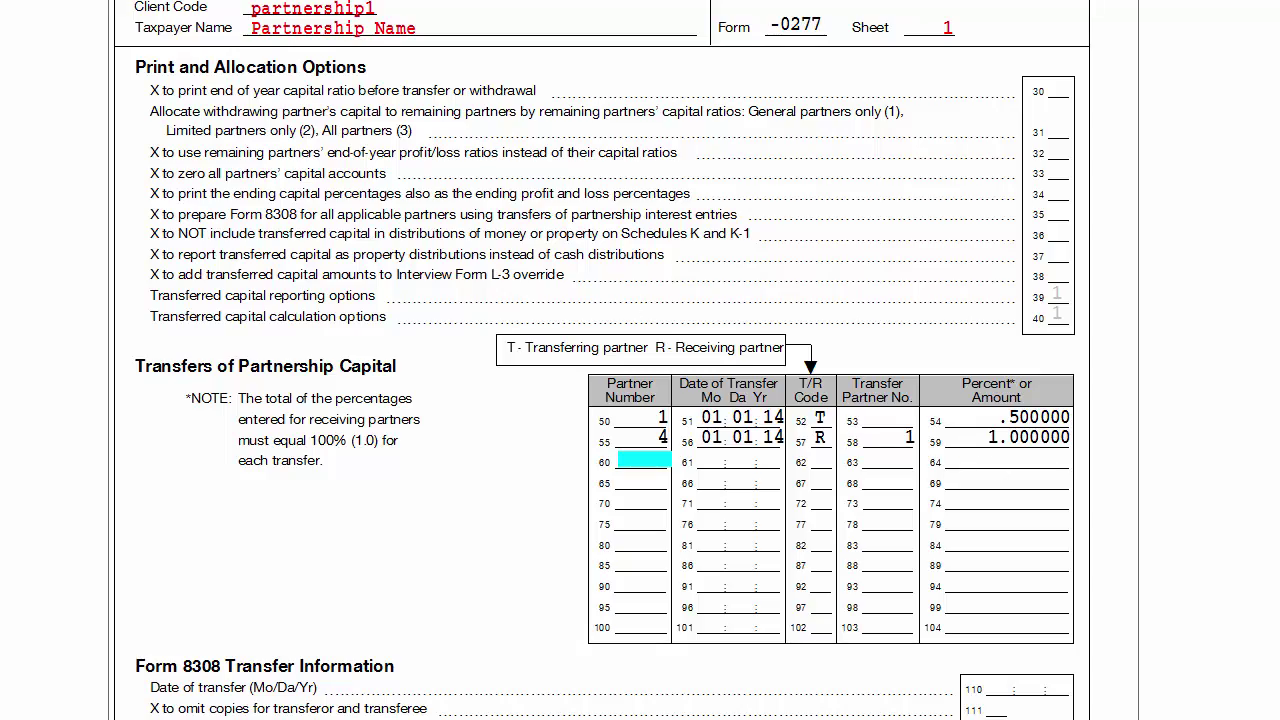
# Open partner 1's Schedule K-1 from the federal government forms and review the income, distributions and profit-sharing percentages.
pyautogui.press('F2')
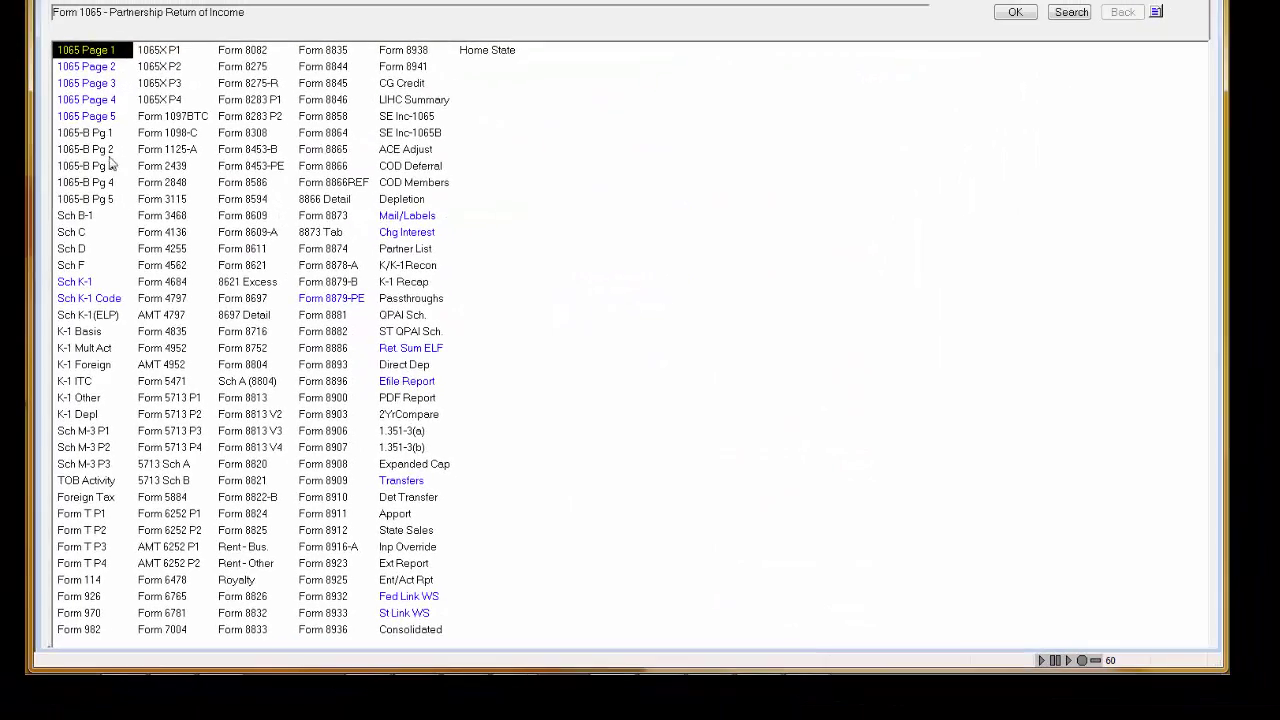
pyautogui.doubleClick(80, 282)
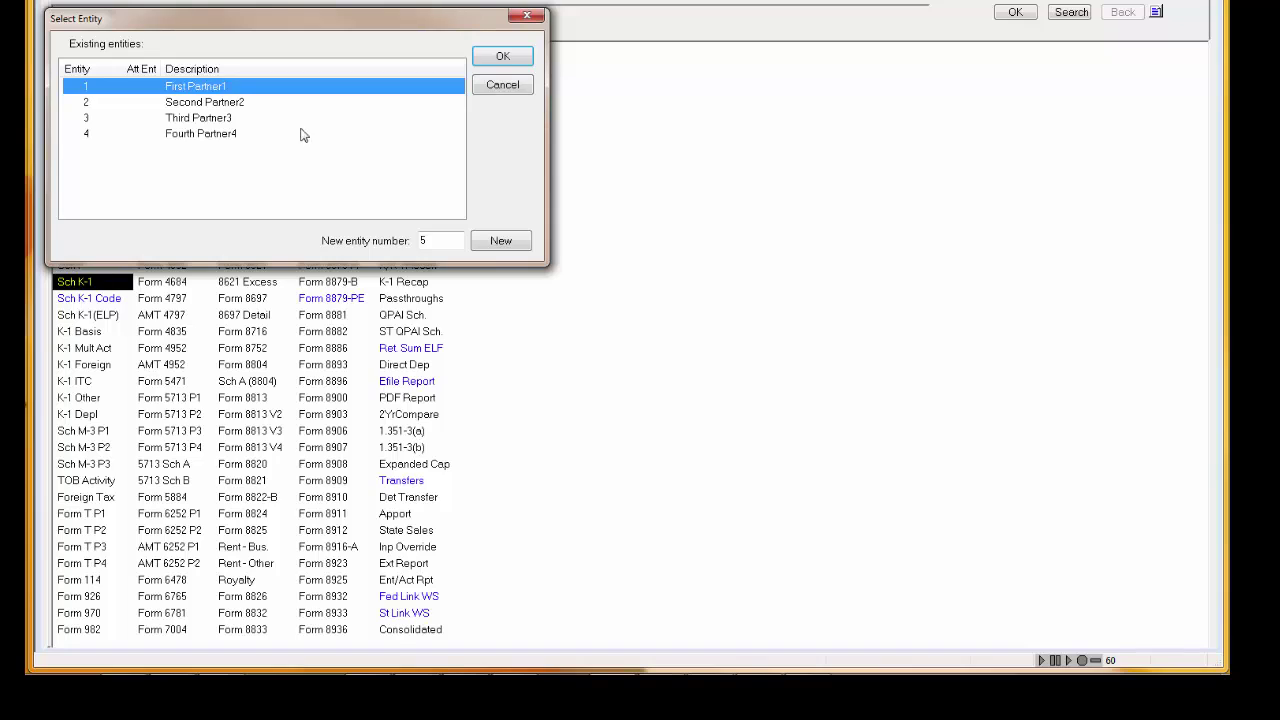
pyautogui.click(498, 60)
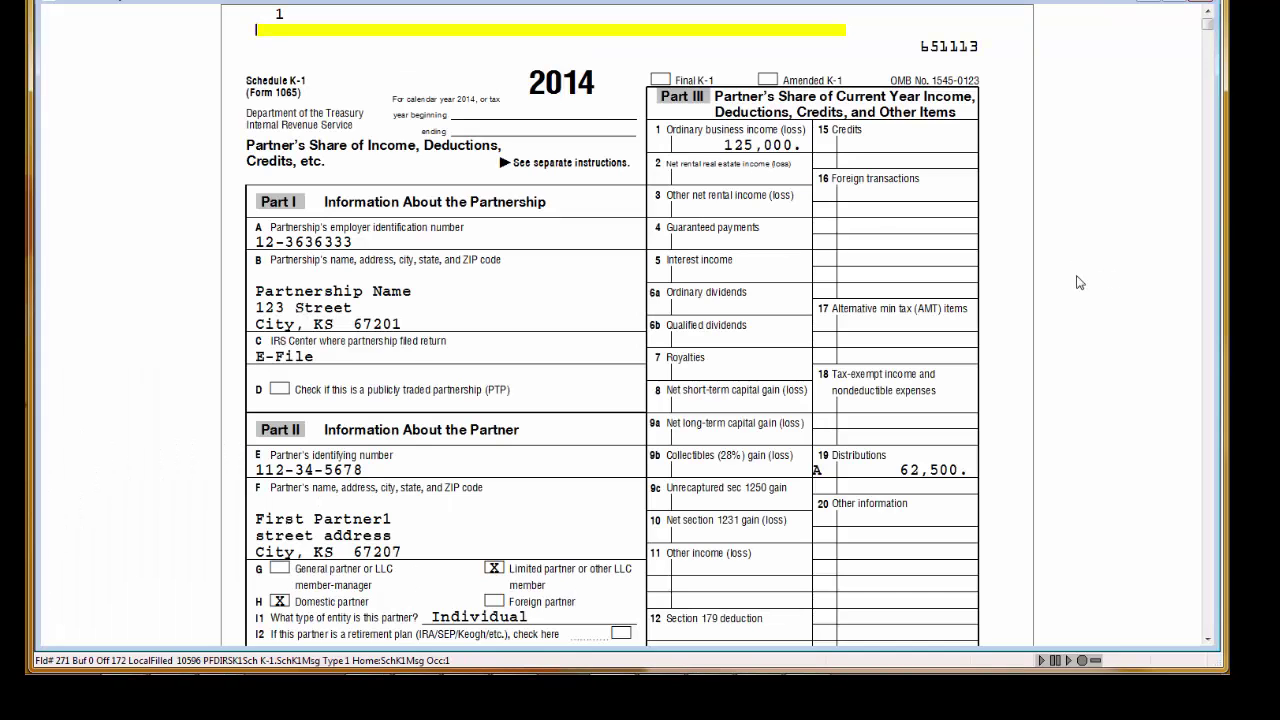
pyautogui.scroll(-2, 850, 316)
pyautogui.scroll(1, 783, 318)
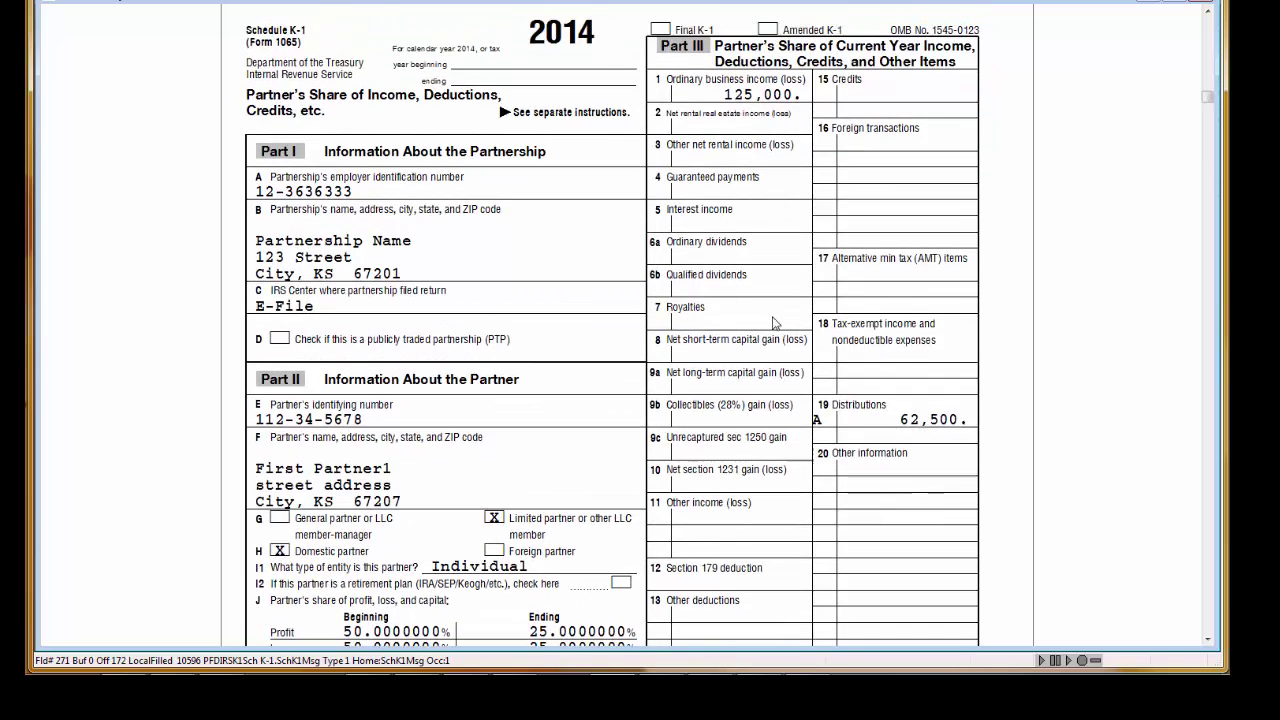
# Page through to partner 4's Schedule K-1 and check the ordinary business income and the beginning and ending profit percentages.
pyautogui.press('pagedown')
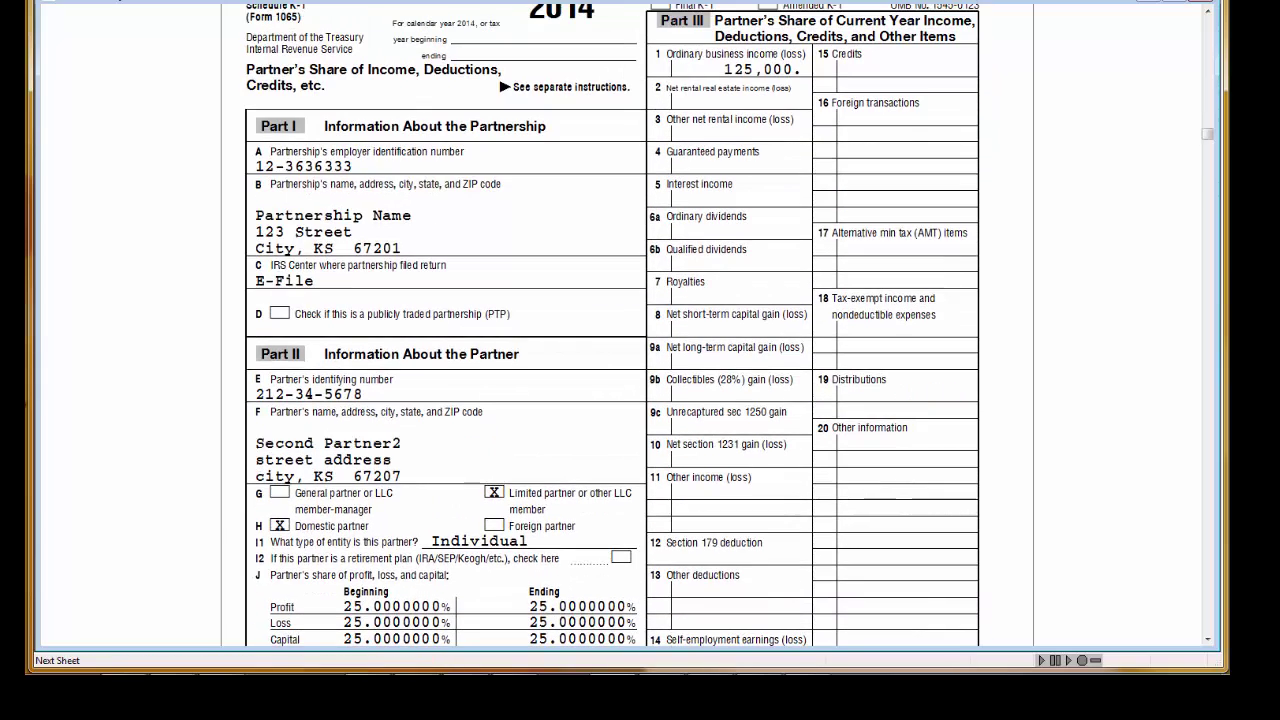
pyautogui.press('pagedown')
pyautogui.press('pagedown')
pyautogui.click(752, 70)
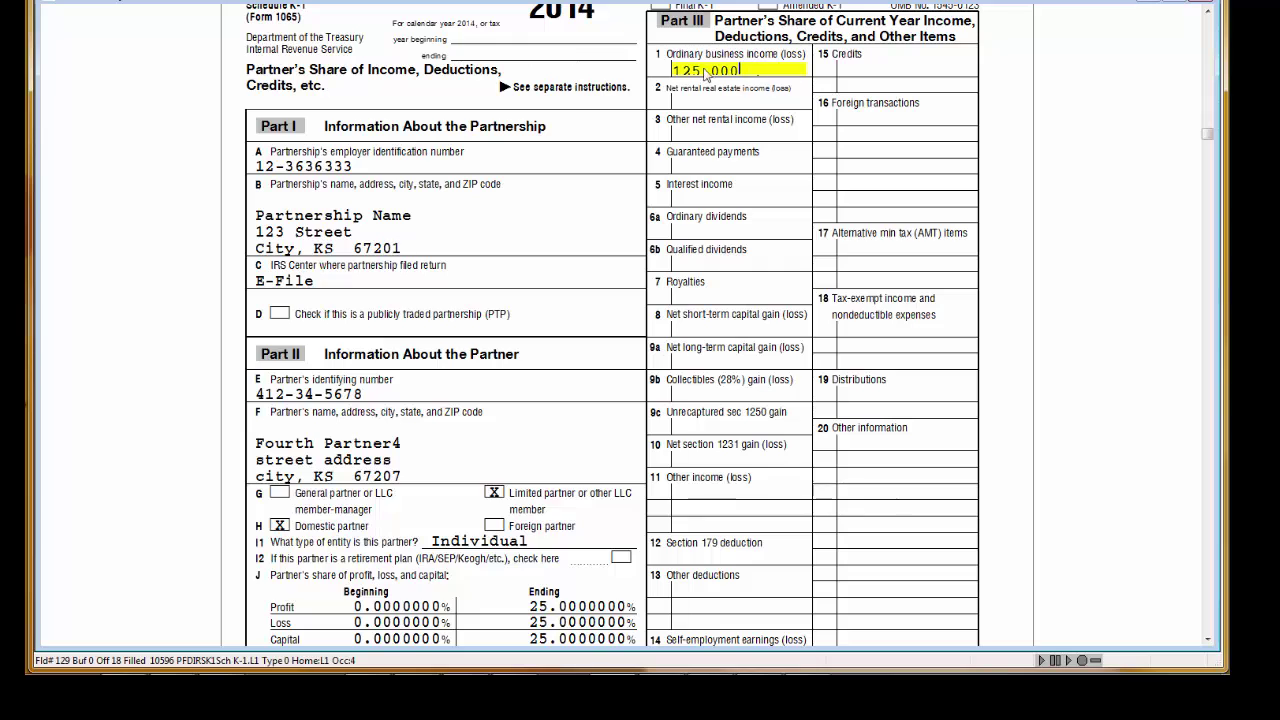
pyautogui.click(569, 610)
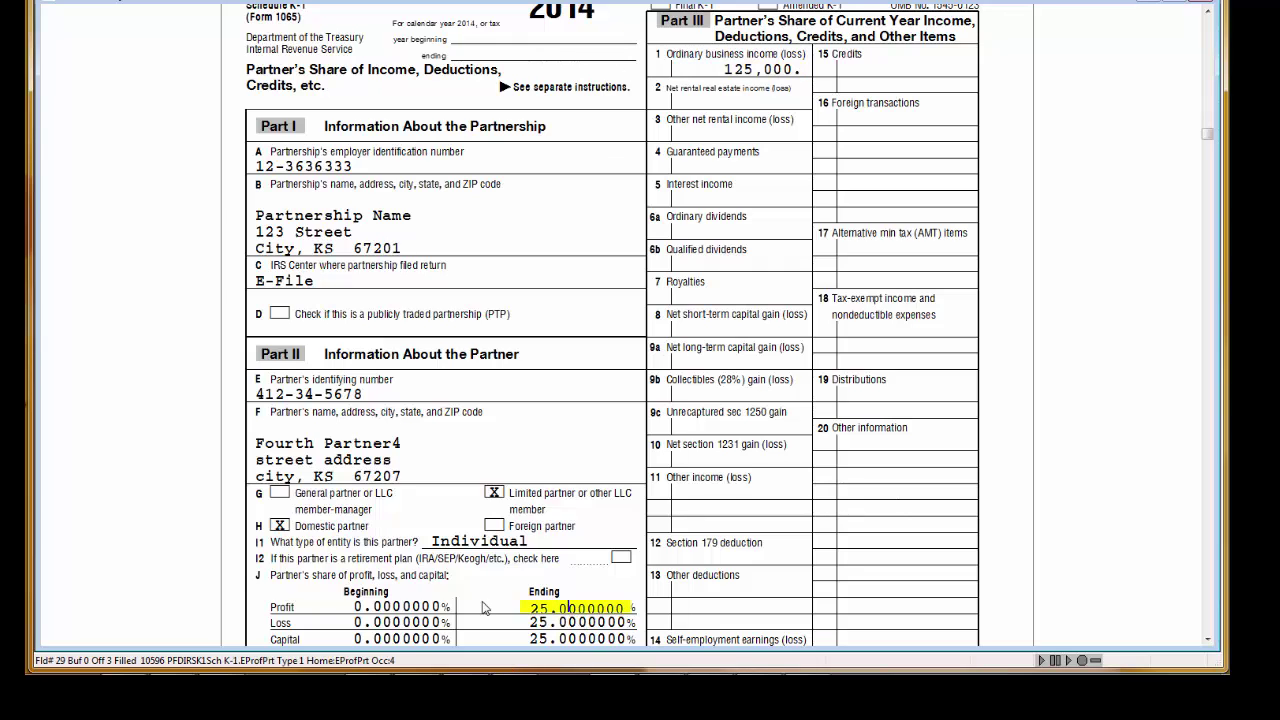
pyautogui.click(420, 612)
pyautogui.click(549, 607)
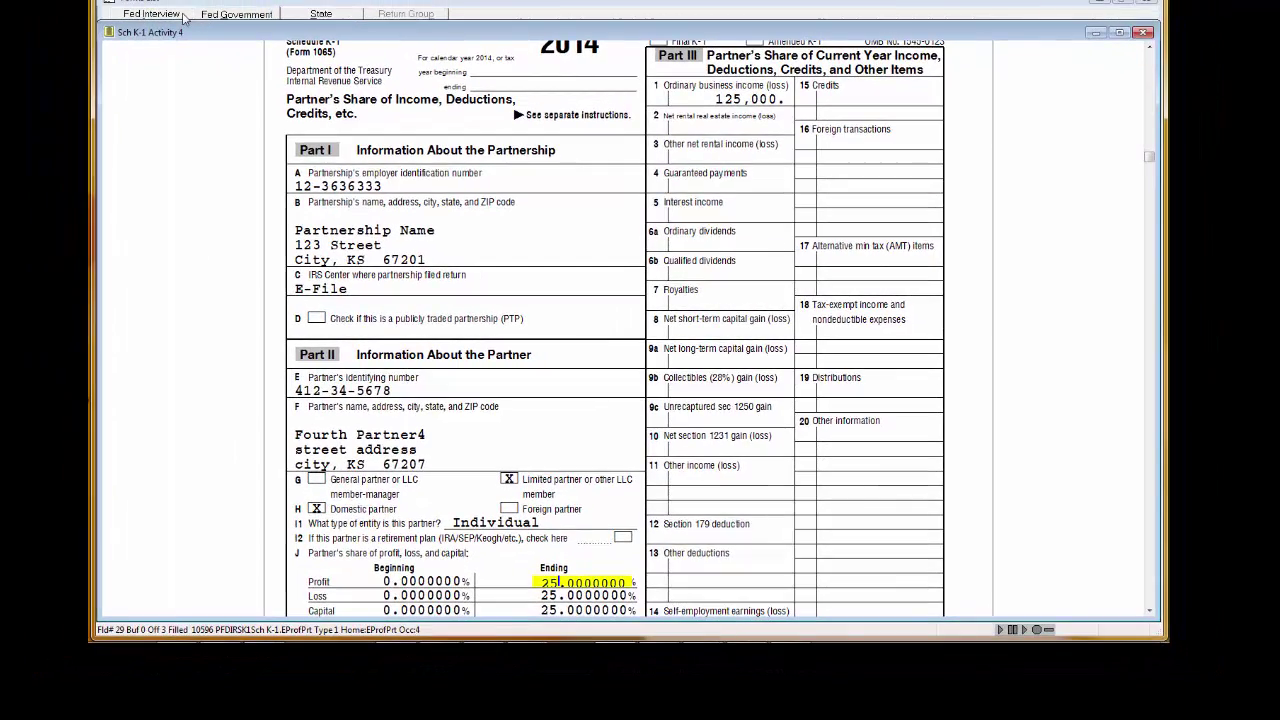
# Open interview form K-7 and delete its sheet 1 holding the capital transfer entries.
pyautogui.click(184, 18)
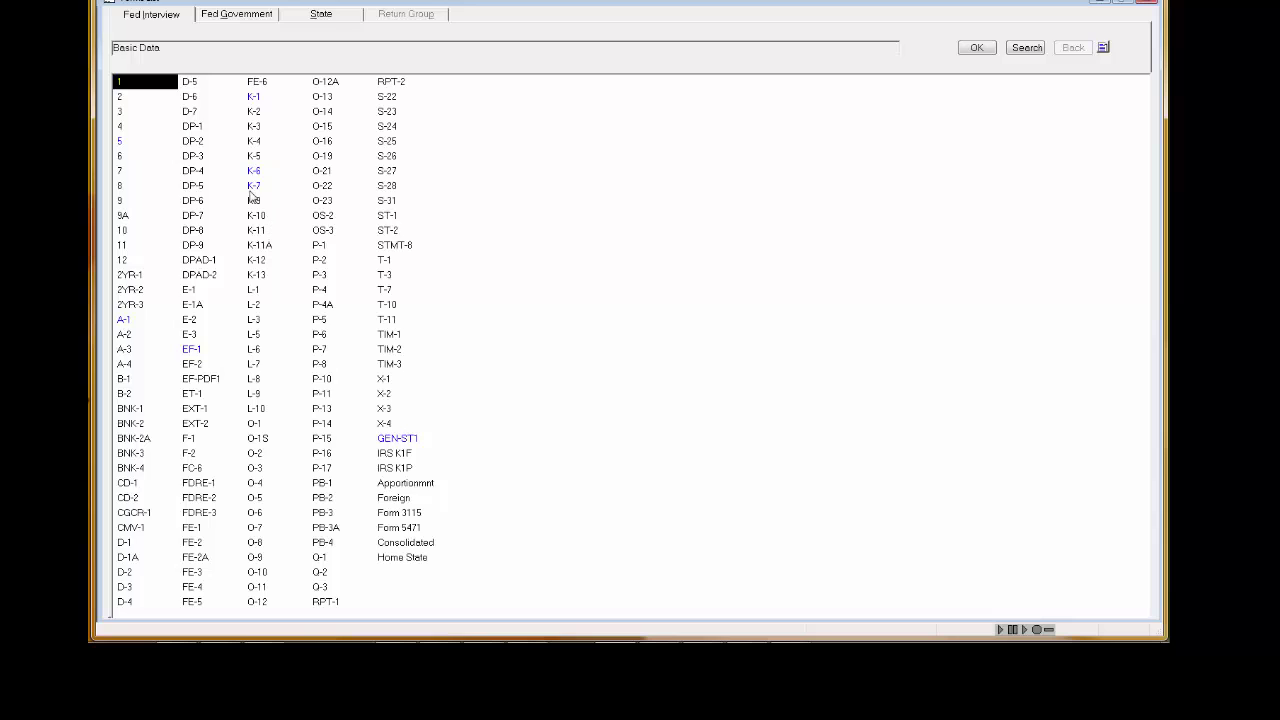
pyautogui.doubleClick(251, 197)
pyautogui.click(160, 3)
pyautogui.click(180, 60)
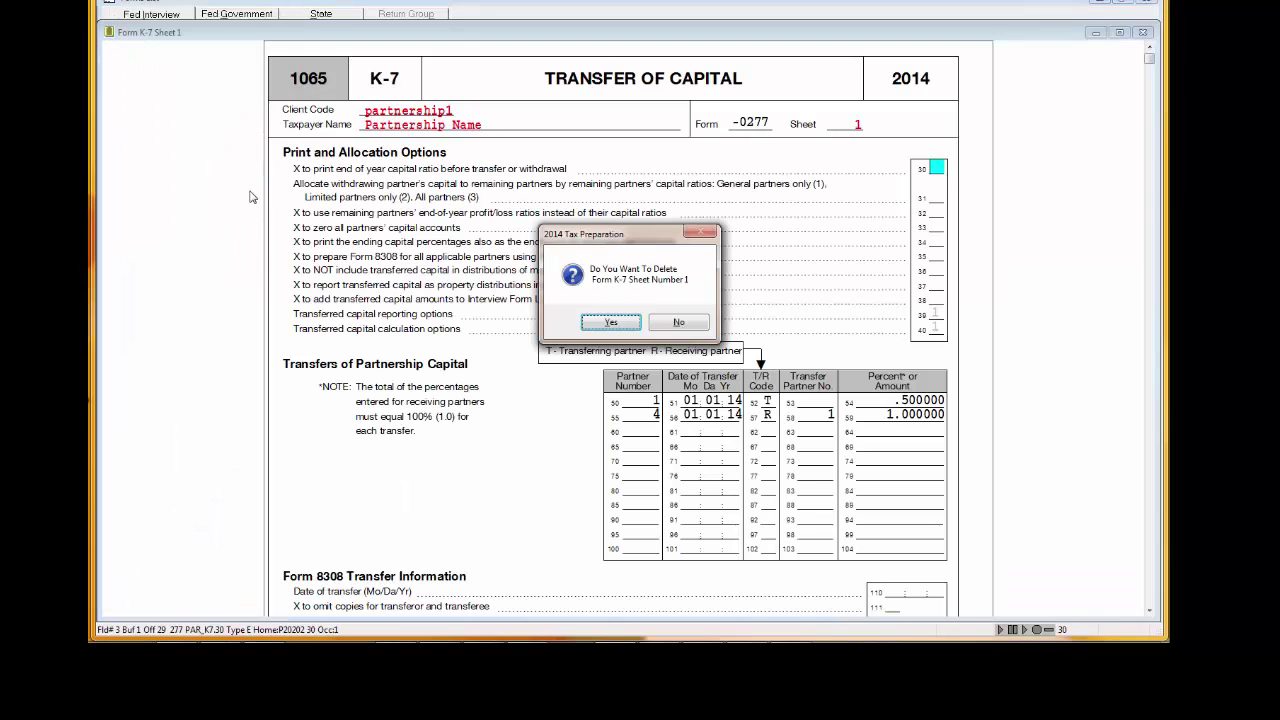
pyautogui.press('Return')
# On interview form K-6, enter transfer code T and percentage .25 for partner 1 under Date 1.
pyautogui.click(166, 16)
pyautogui.doubleClick(273, 169)
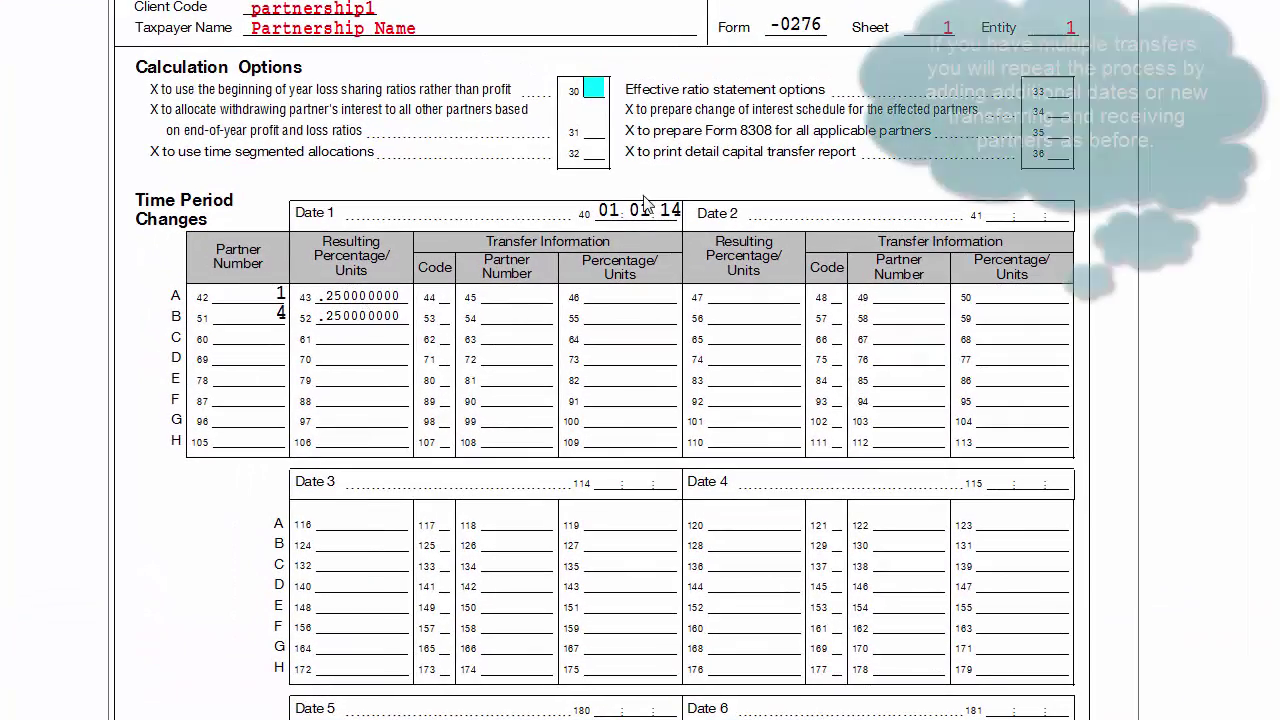
pyautogui.click(443, 298)
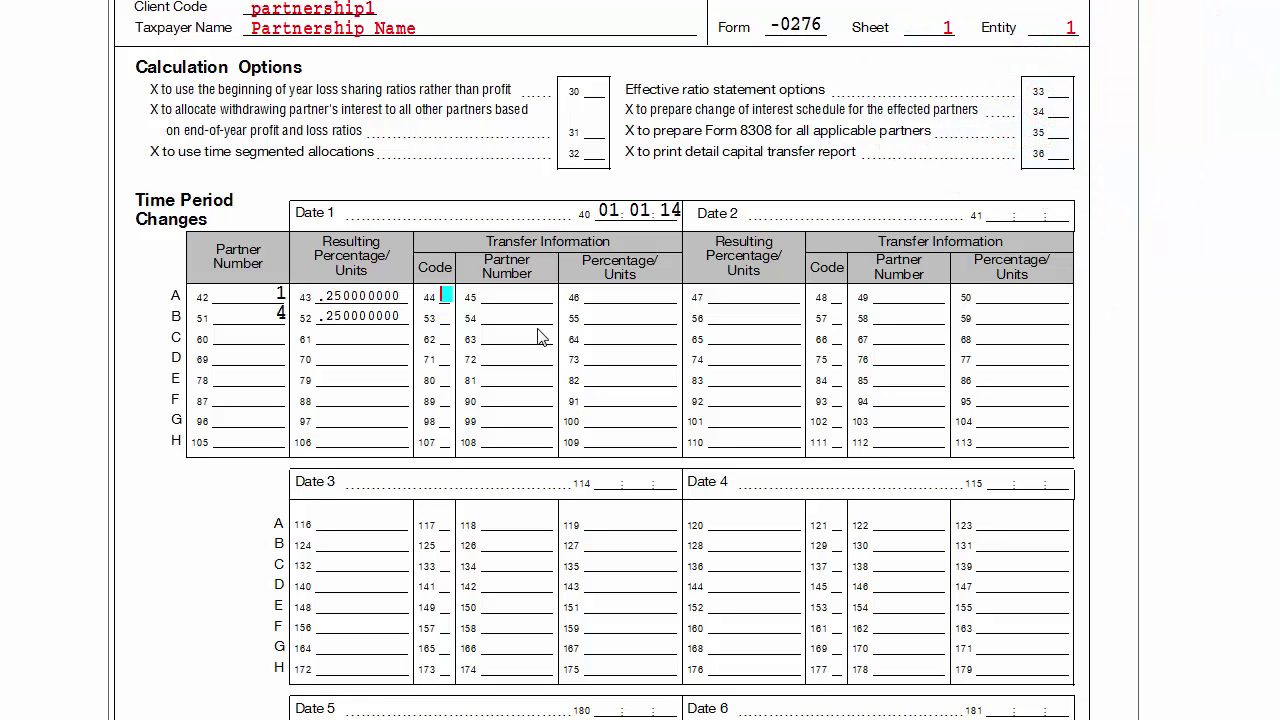
pyautogui.press('Tab')
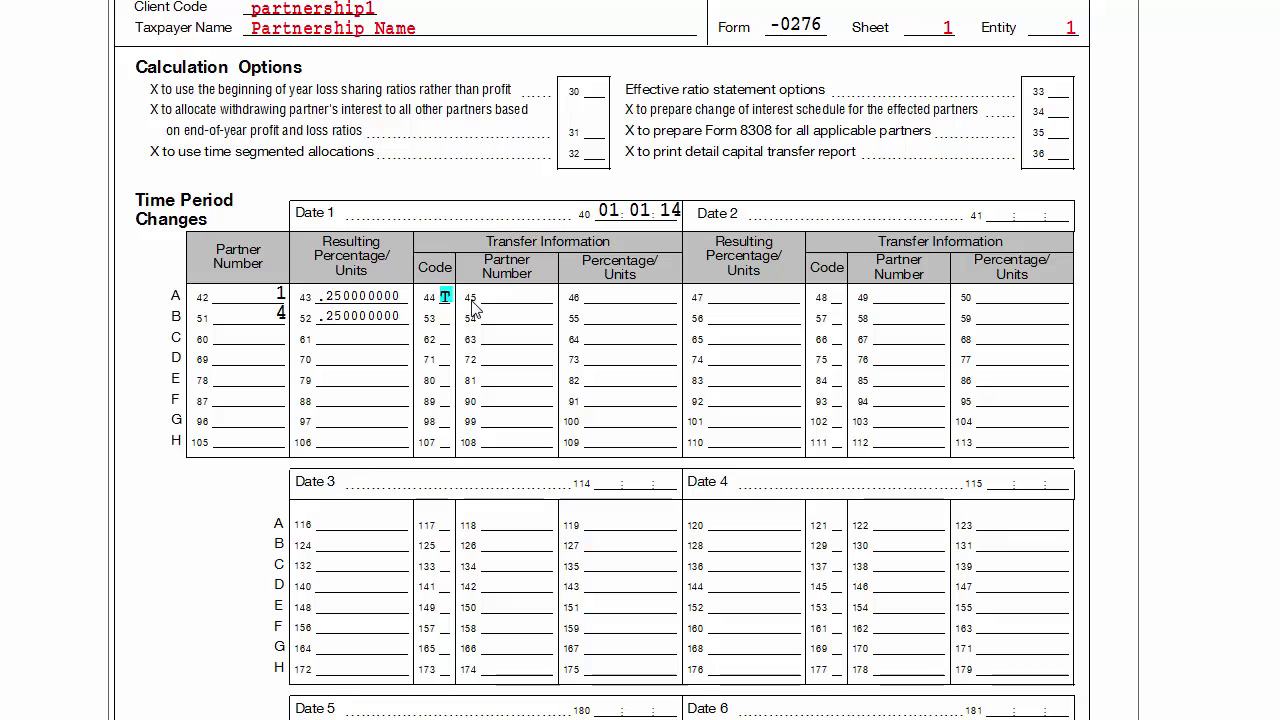
pyautogui.press('Tab')
pyautogui.hotkey('shift', 'Tab')
pyautogui.hotkey('shift', 'Tab')
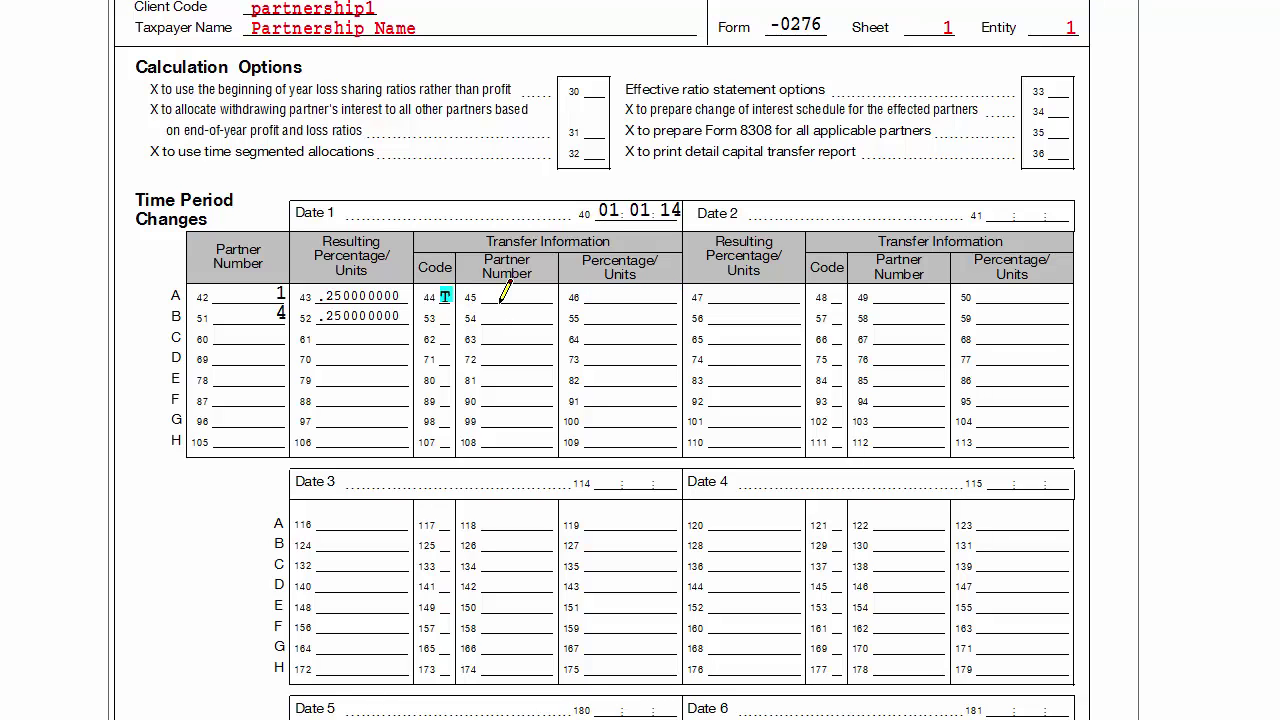
pyautogui.click(606, 294)
pyautogui.write('.2')
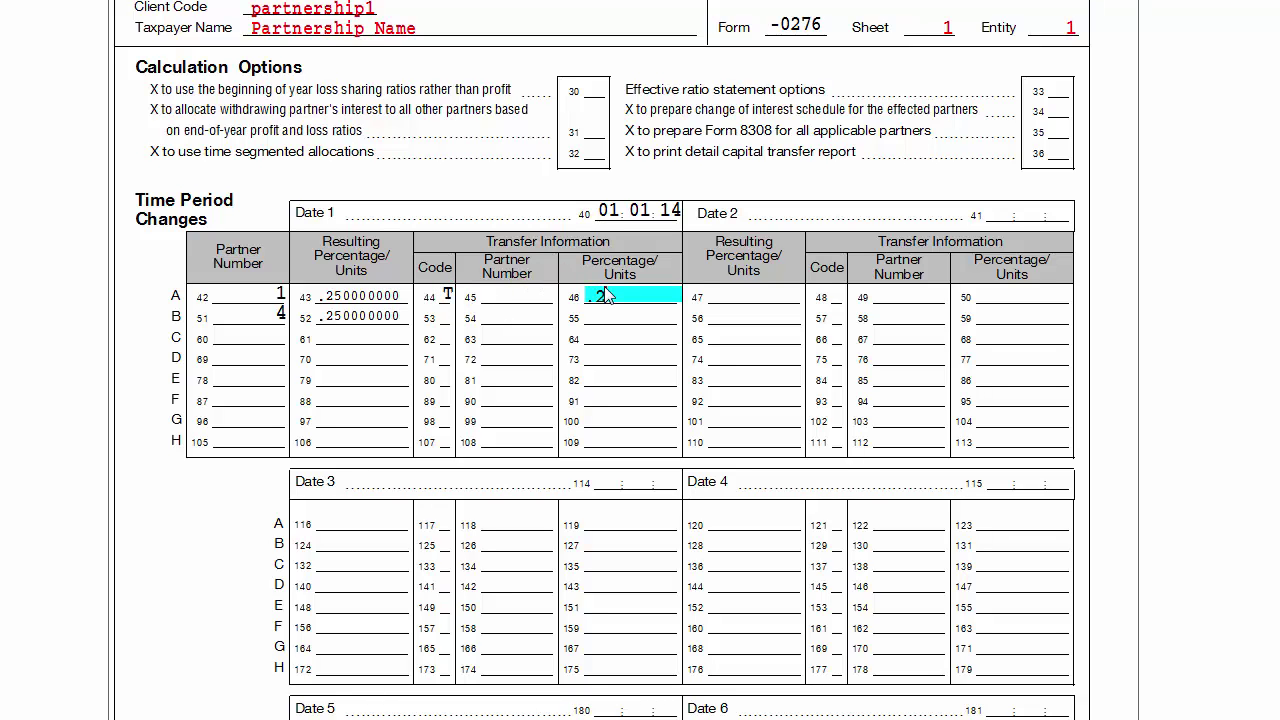
pyautogui.write('5')
pyautogui.press('Tab')
# For partner 4 on K-6 row B, enter code R (Receiving Partner), transfer partner number 1 and percentage 1.0 under Date 1.
pyautogui.click(445, 316)
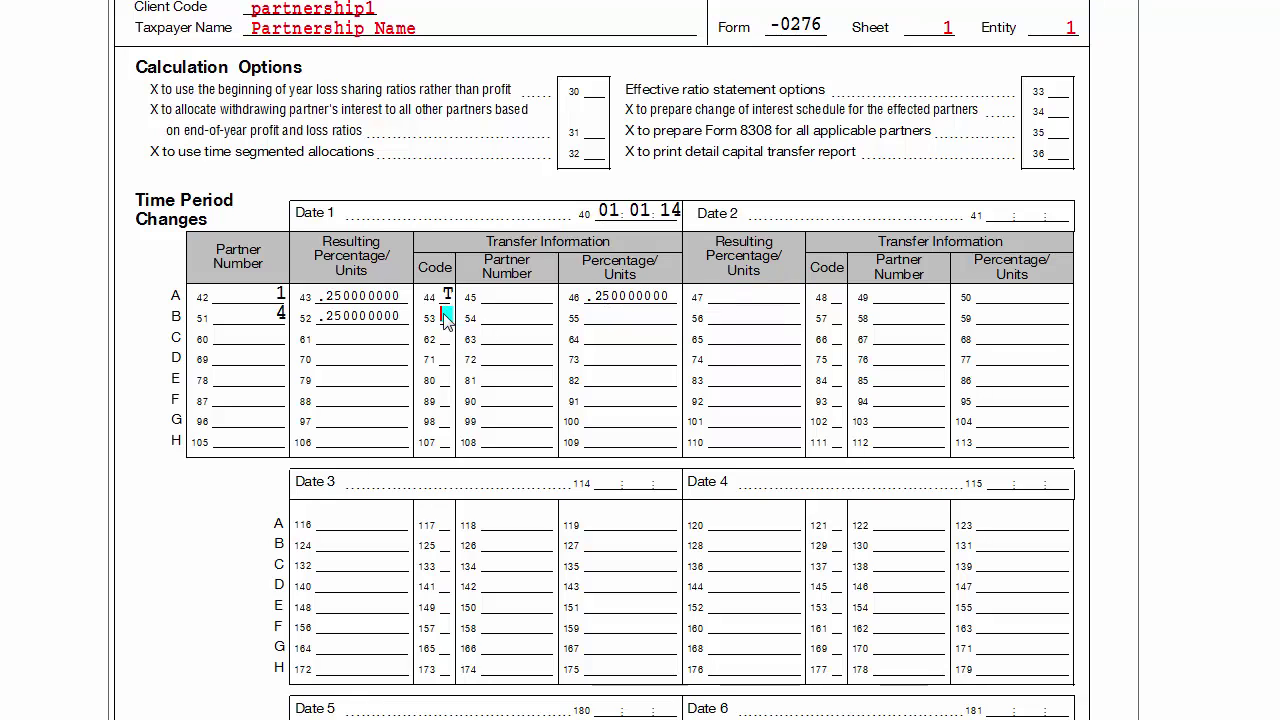
pyautogui.doubleClick(445, 316)
pyautogui.click(622, 262)
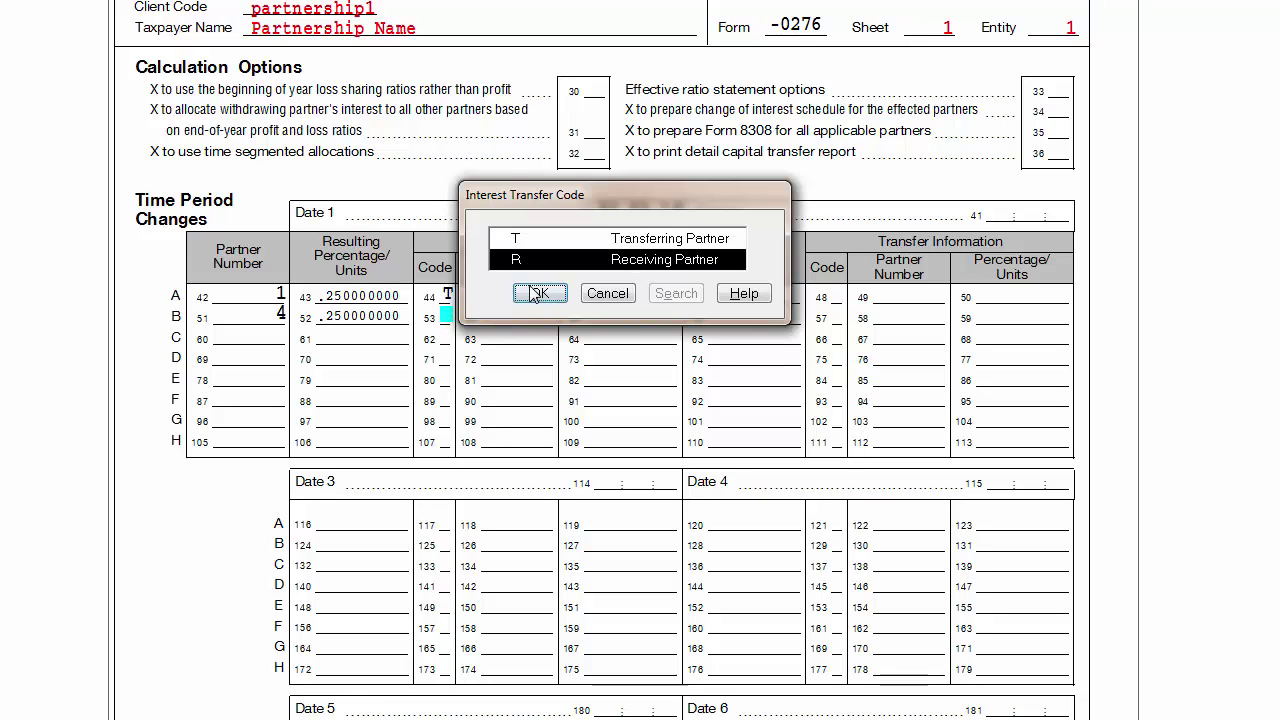
pyautogui.click(537, 293)
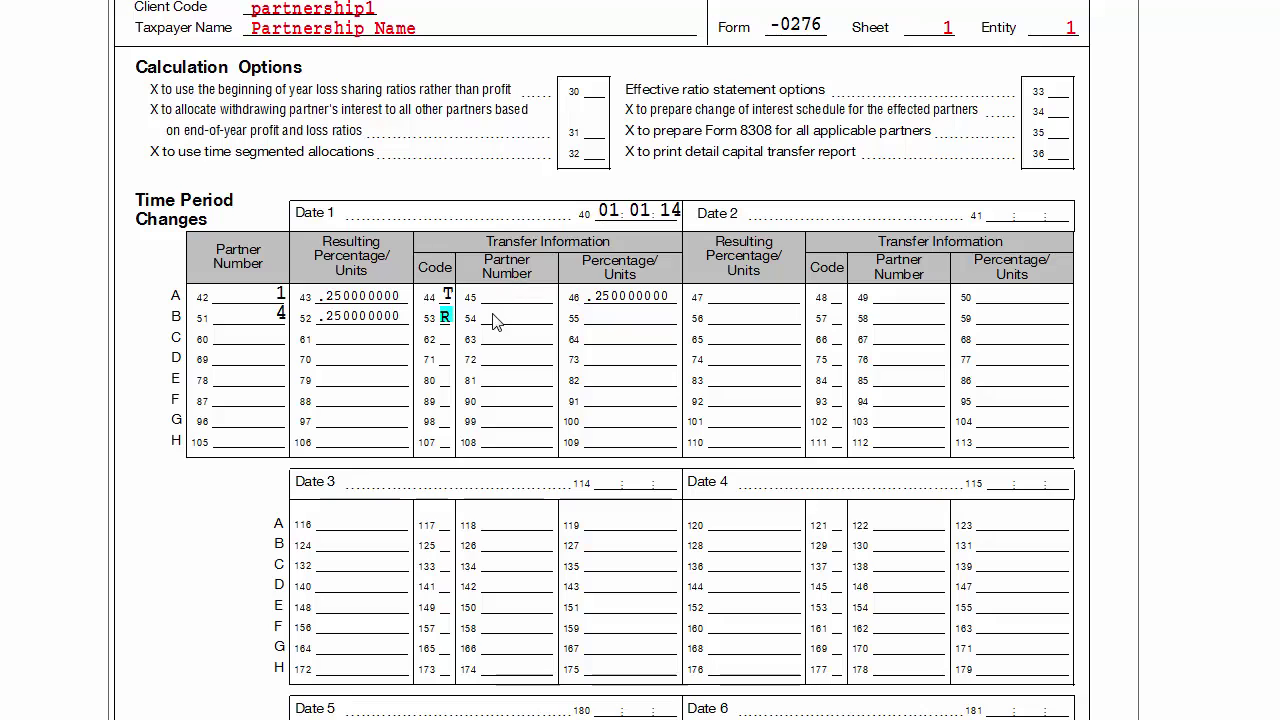
pyautogui.click(494, 320)
pyautogui.press('Tab')
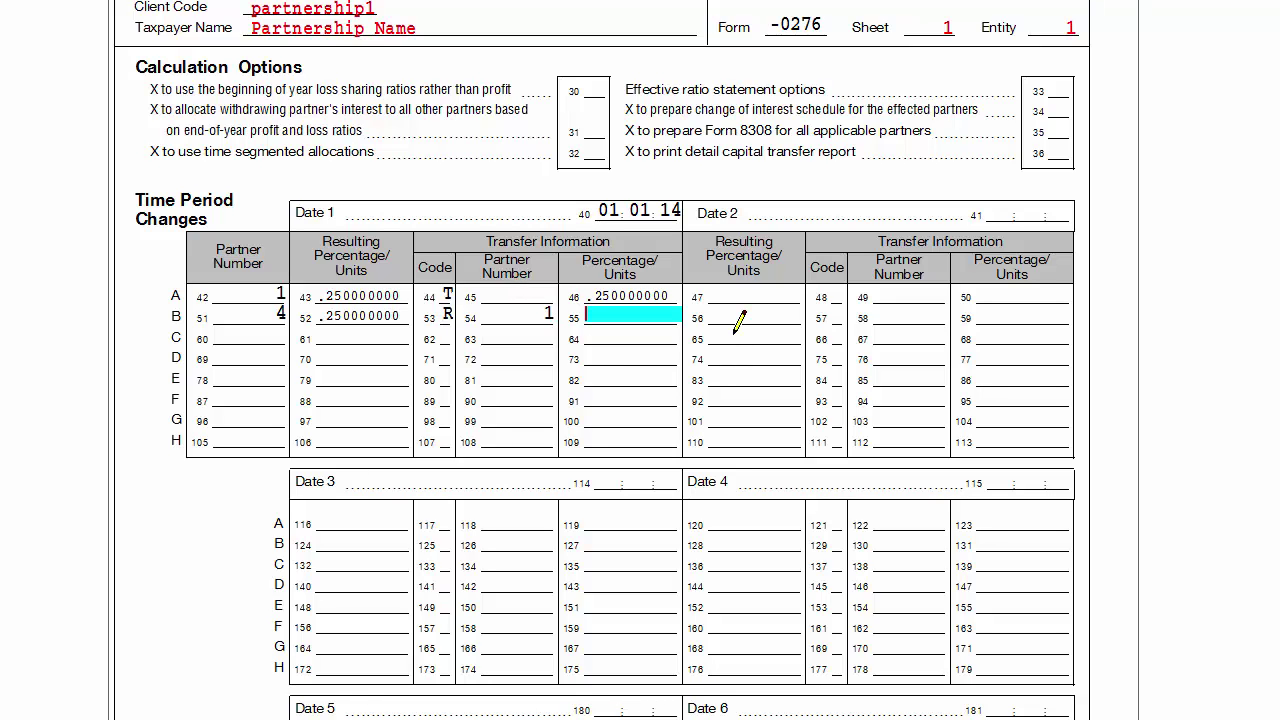
pyautogui.write('1')
pyautogui.press('Tab')
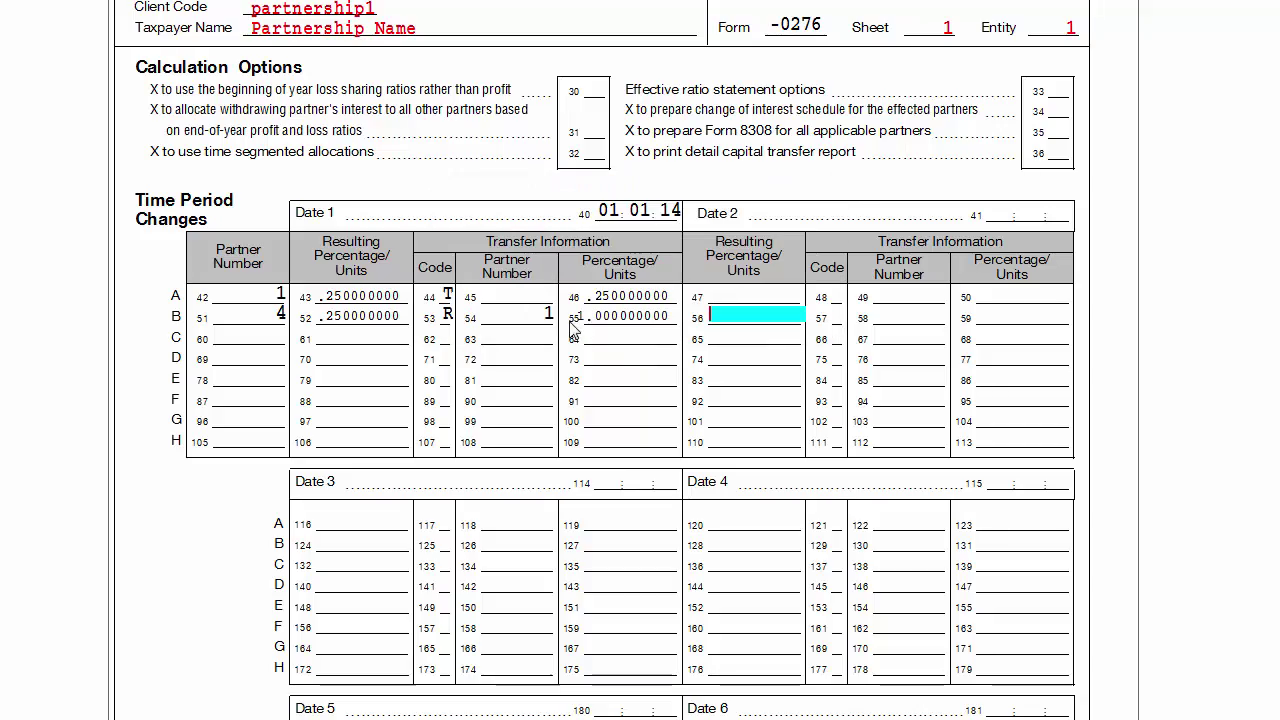
# Open partner 1's Schedule K-1 from the federal government forms and check the income, distributions and beginning and ending sharing percentages.
pyautogui.press('Escape')
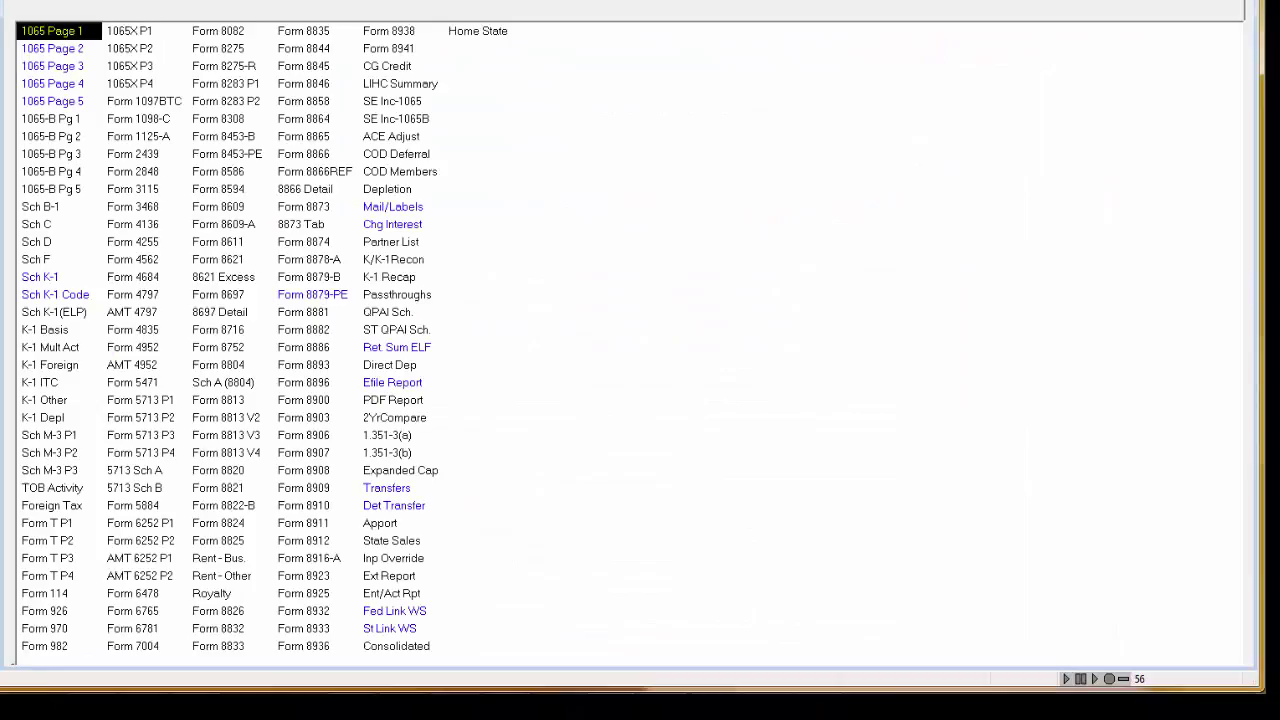
pyautogui.doubleClick(105, 283)
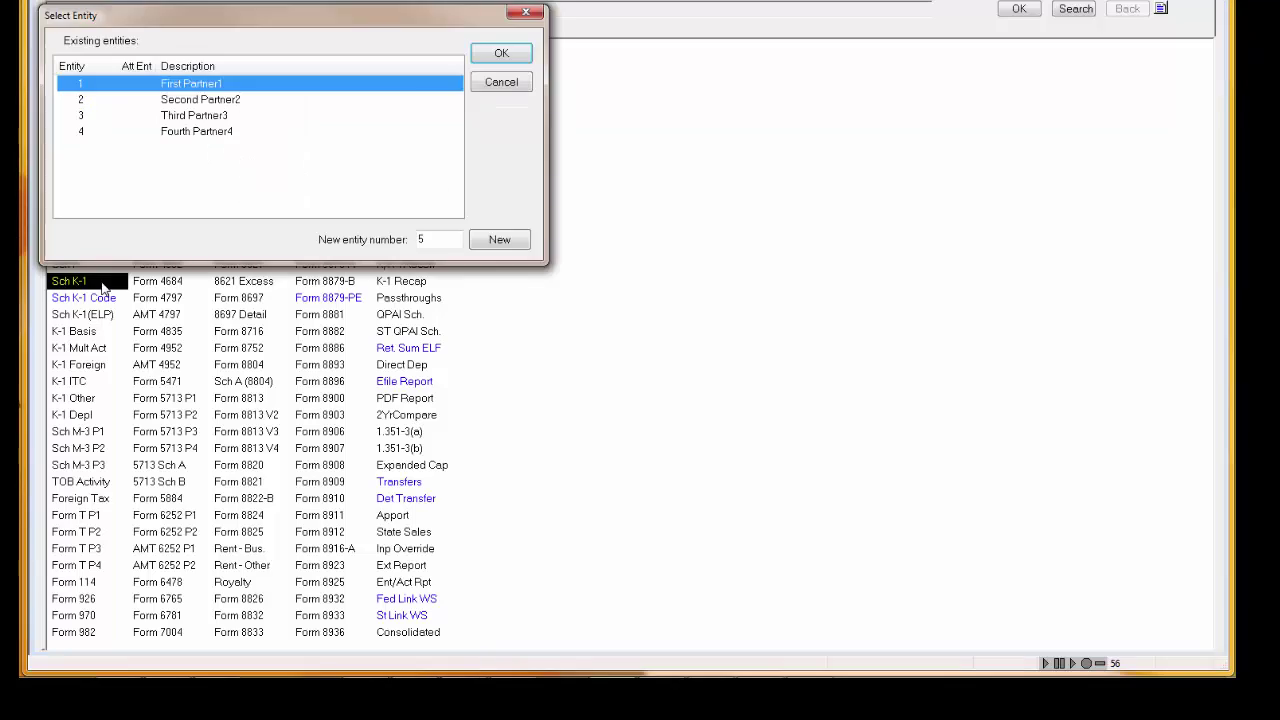
pyautogui.click(507, 60)
pyautogui.scroll(-6, 675, 140)
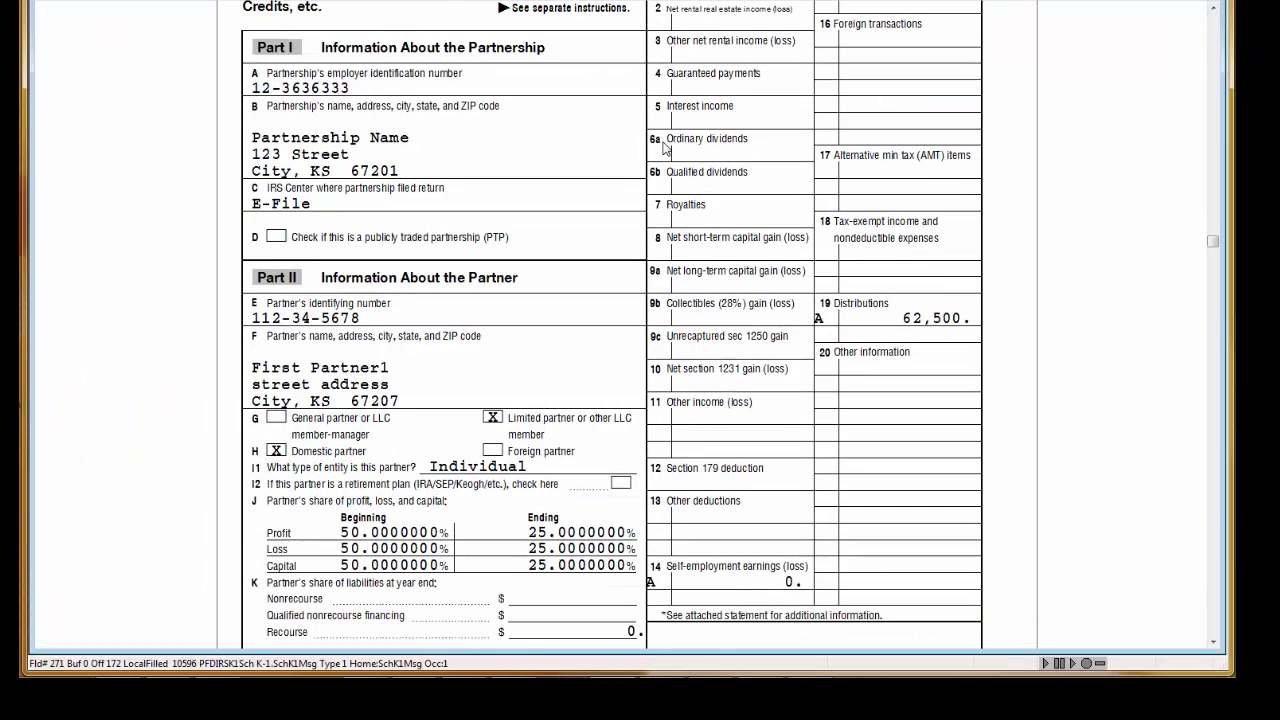
pyautogui.scroll(4, 648, 150)
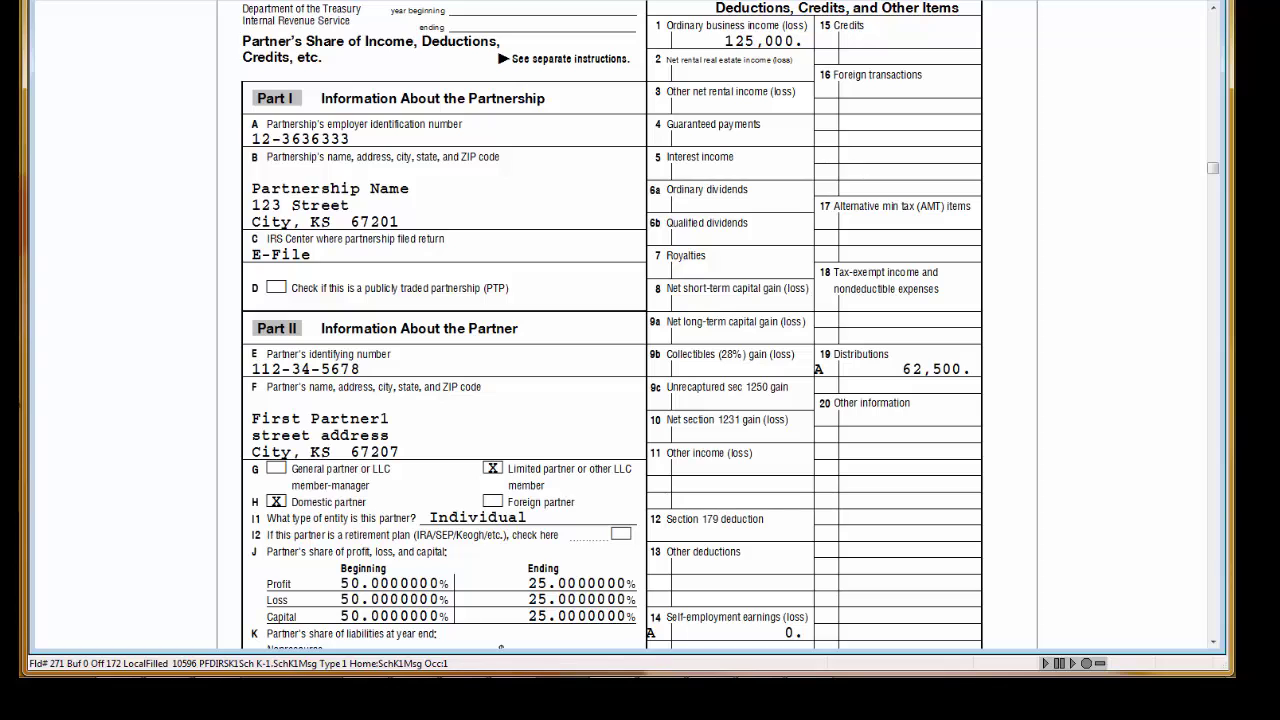